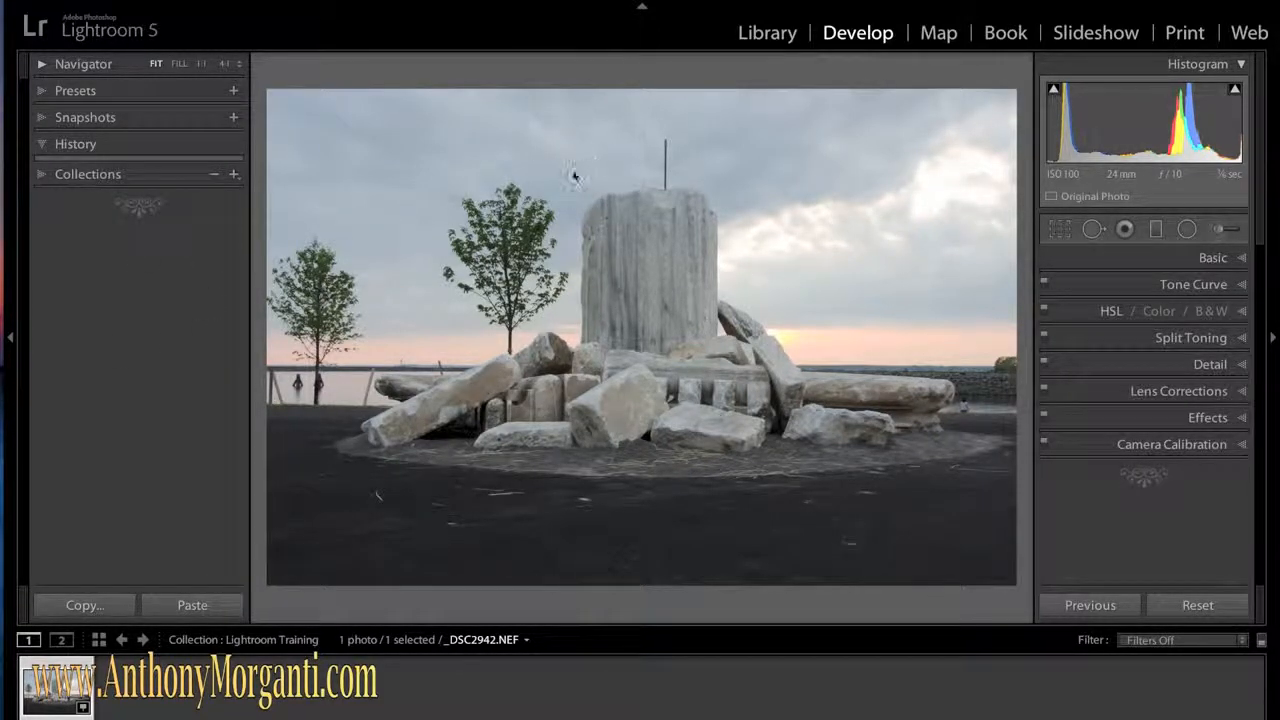
Step: Hide the left panel group and the filmstrip to enlarge the photo view
{"action": "left_click", "coordinate": [12, 345]}
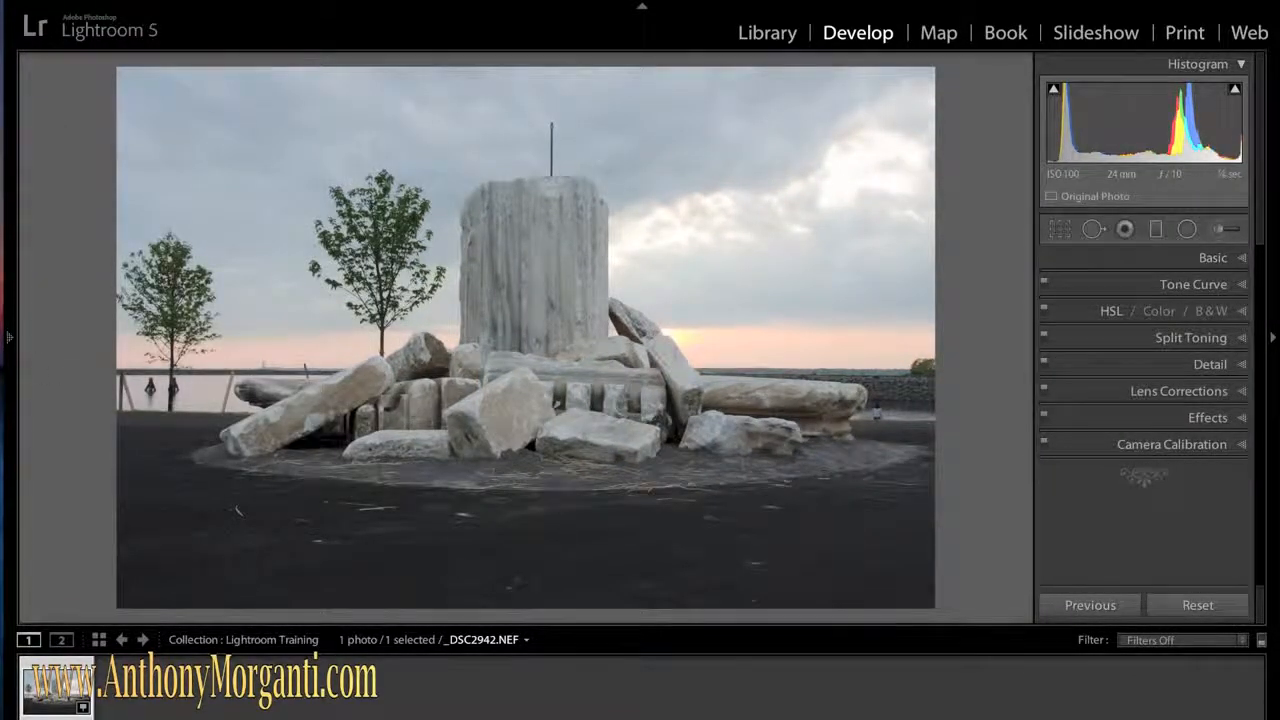
{"action": "left_click", "coordinate": [642, 716]}
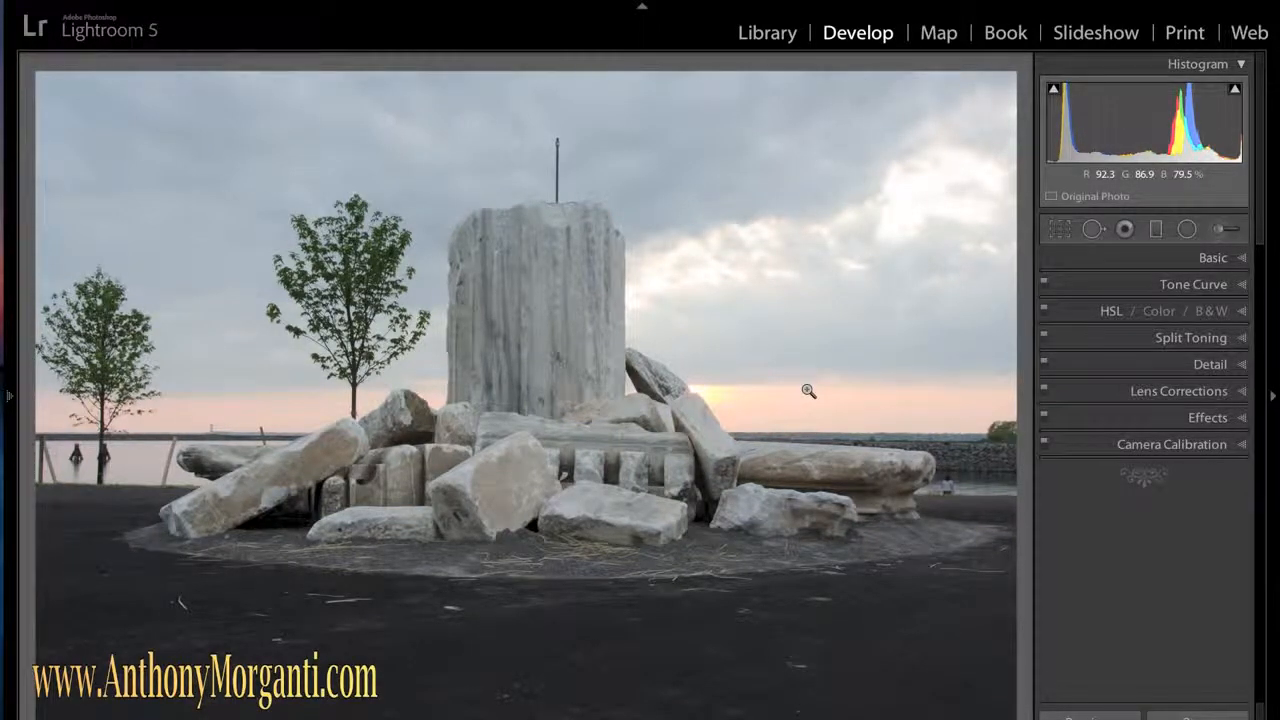
Step: Straighten the photo along the water's horizon to an angle of -0.11 and leave the crop tool
{"action": "left_click", "coordinate": [1062, 232]}
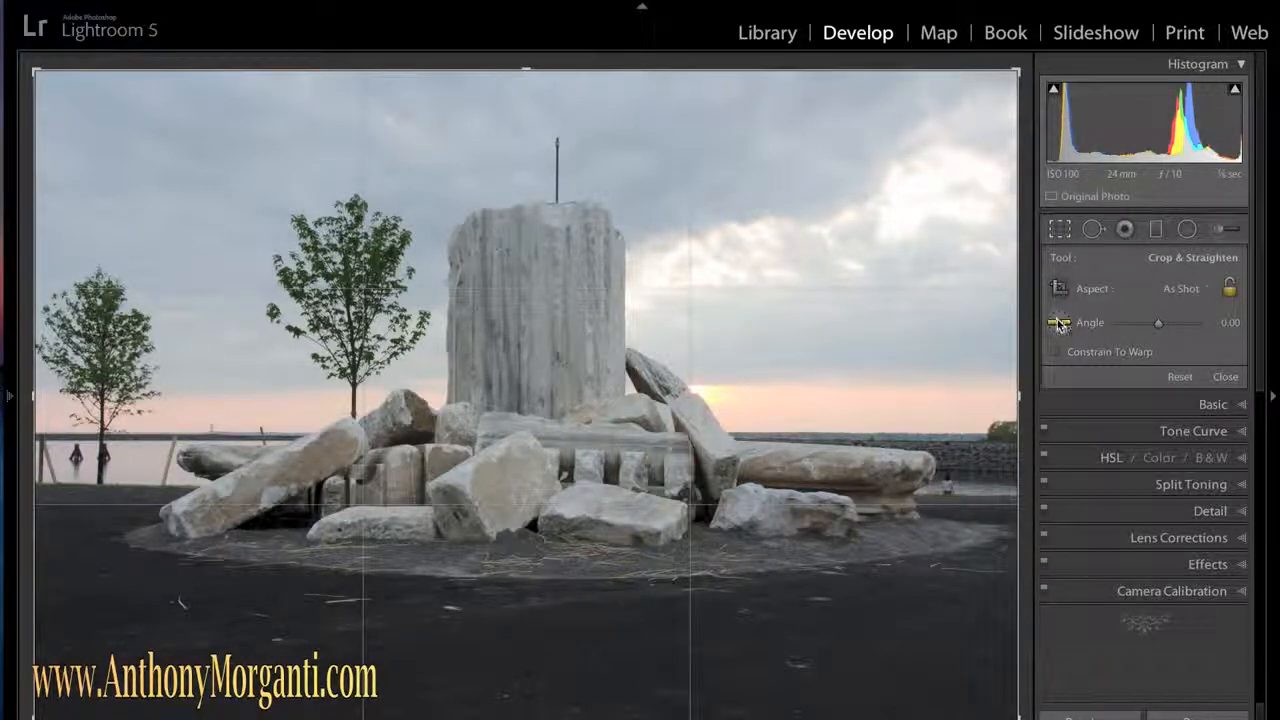
{"action": "left_click", "coordinate": [1058, 323]}
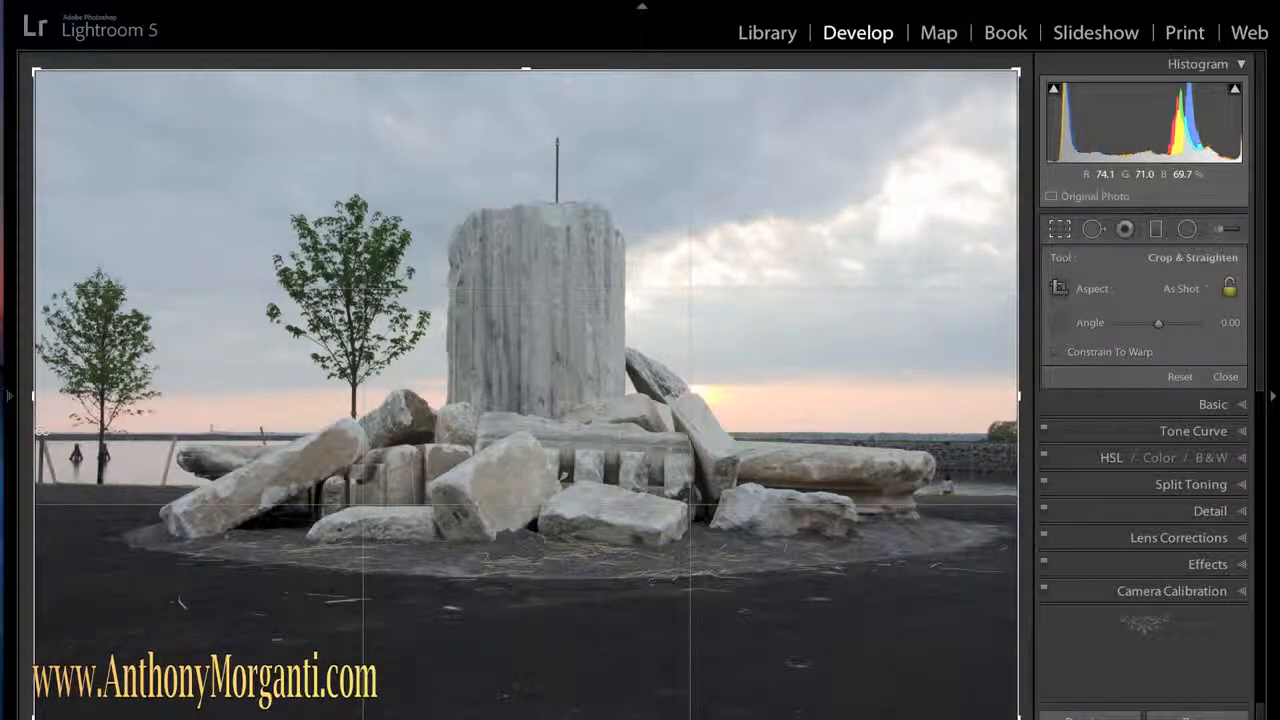
{"action": "left_click_drag", "start_coordinate": [37, 433], "coordinate": [1017, 433]}
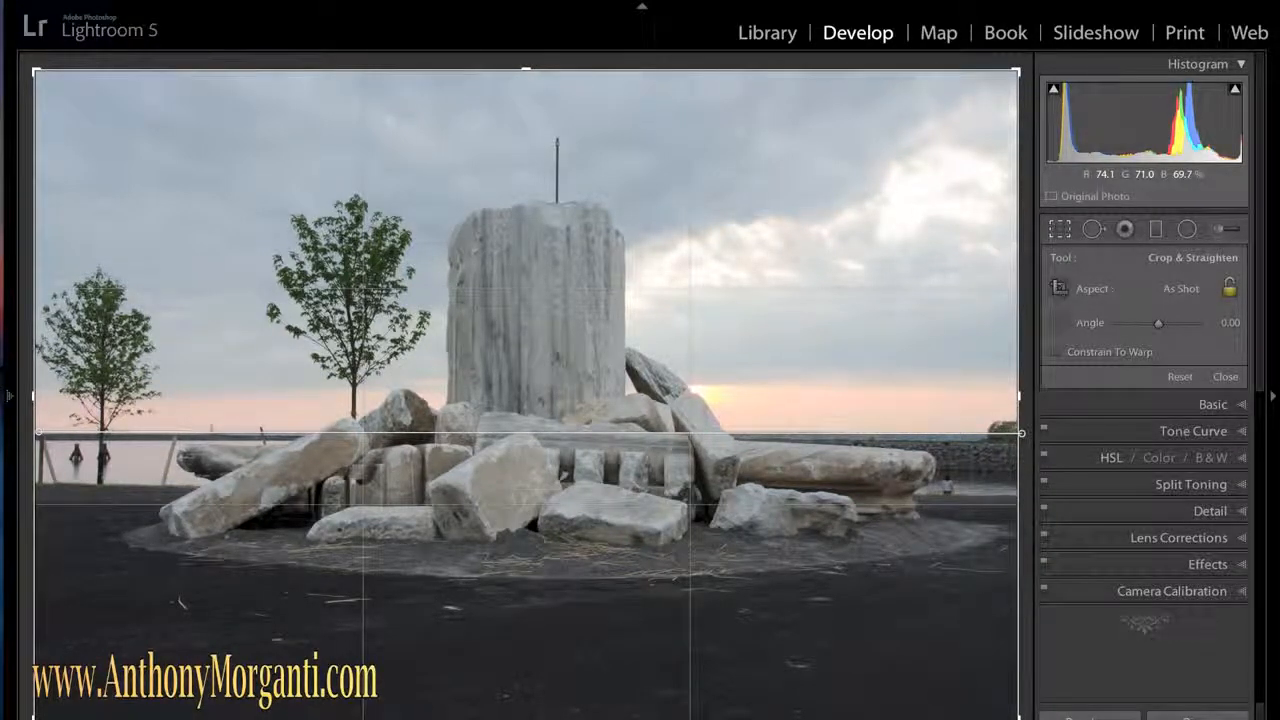
{"action": "left_click_drag", "start_coordinate": [1020, 433], "coordinate": [1020, 433]}
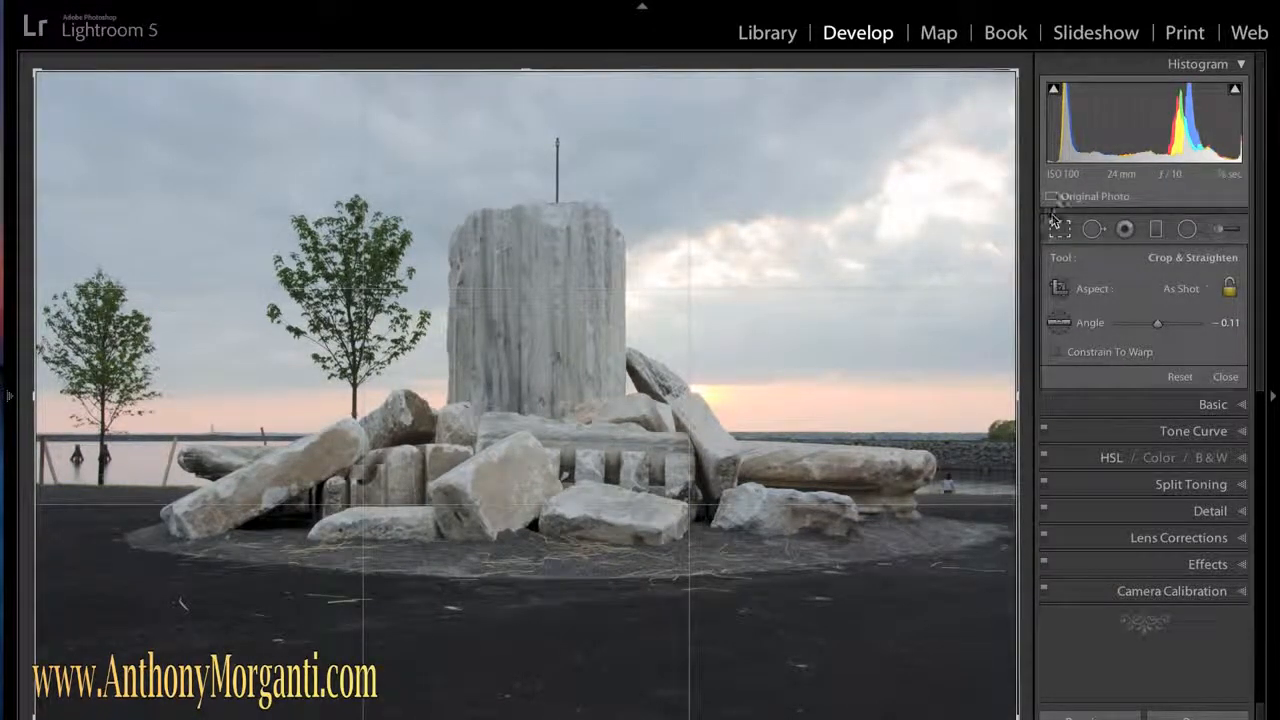
{"action": "key", "text": "r"}
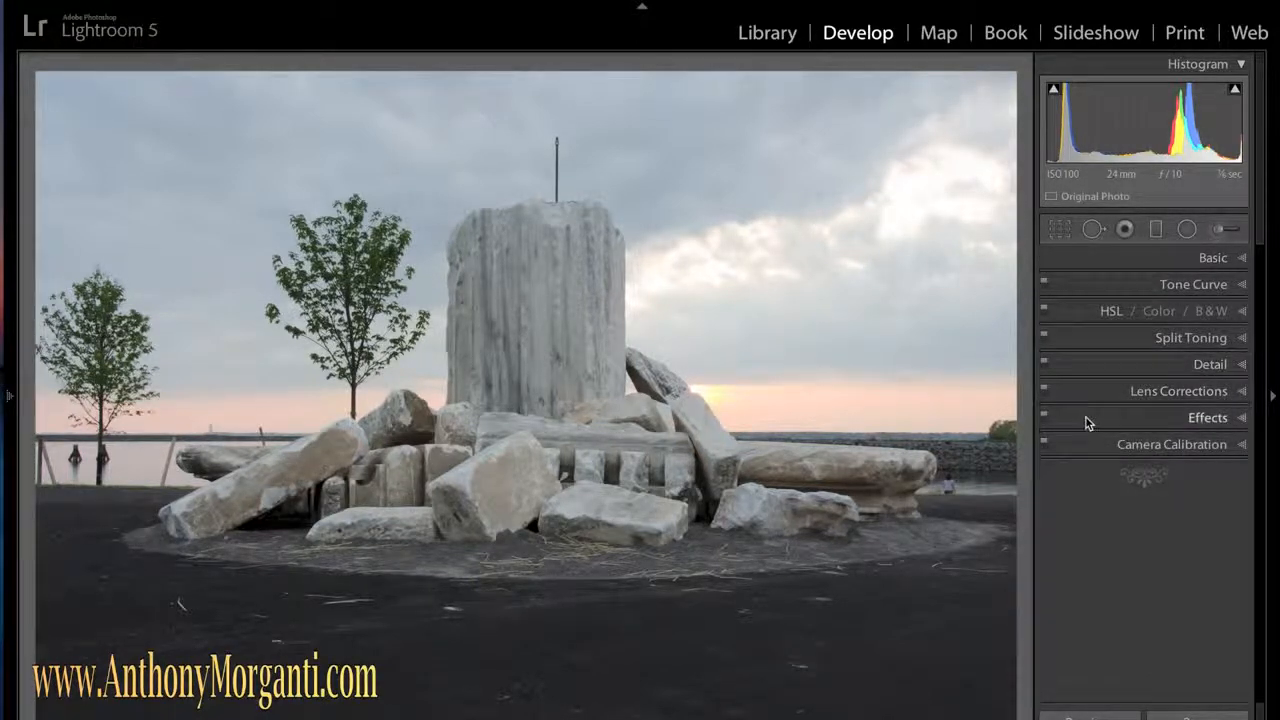
Step: Enable lens profile corrections and chromatic aberration removal for the photo
{"action": "left_click", "coordinate": [1242, 397]}
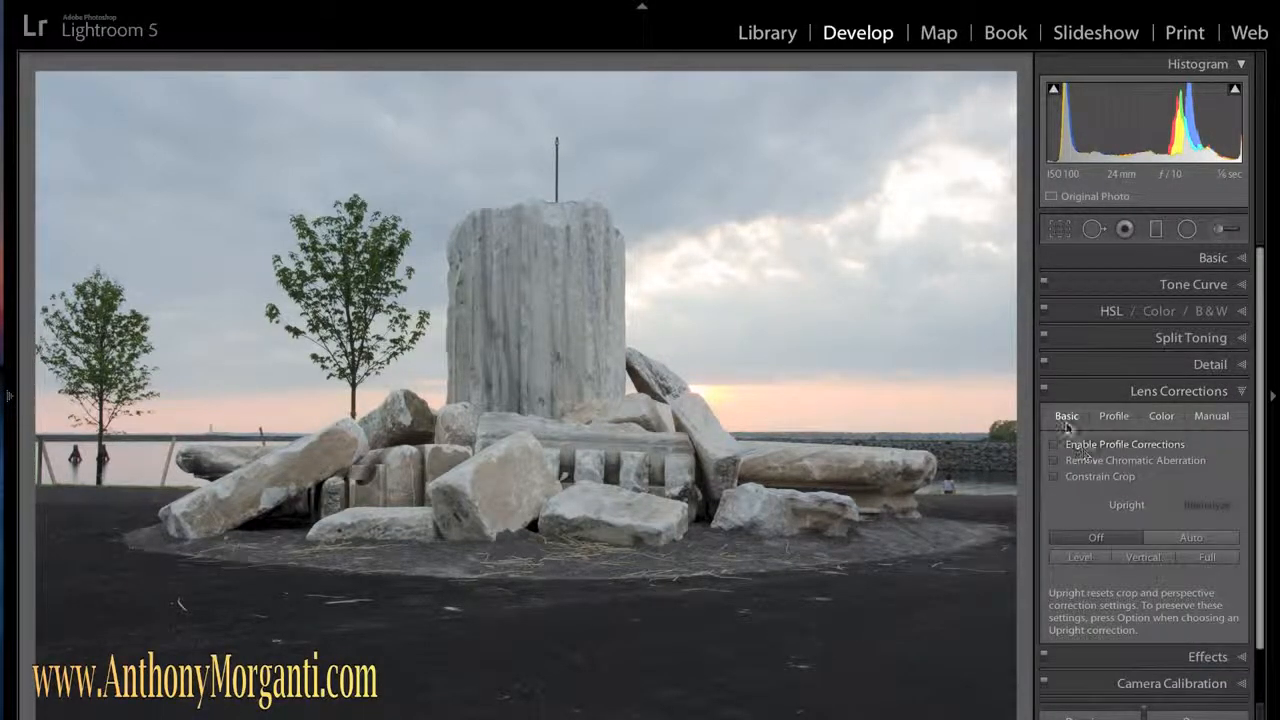
{"action": "left_click", "coordinate": [1054, 444]}
{"action": "left_click", "coordinate": [1053, 445]}
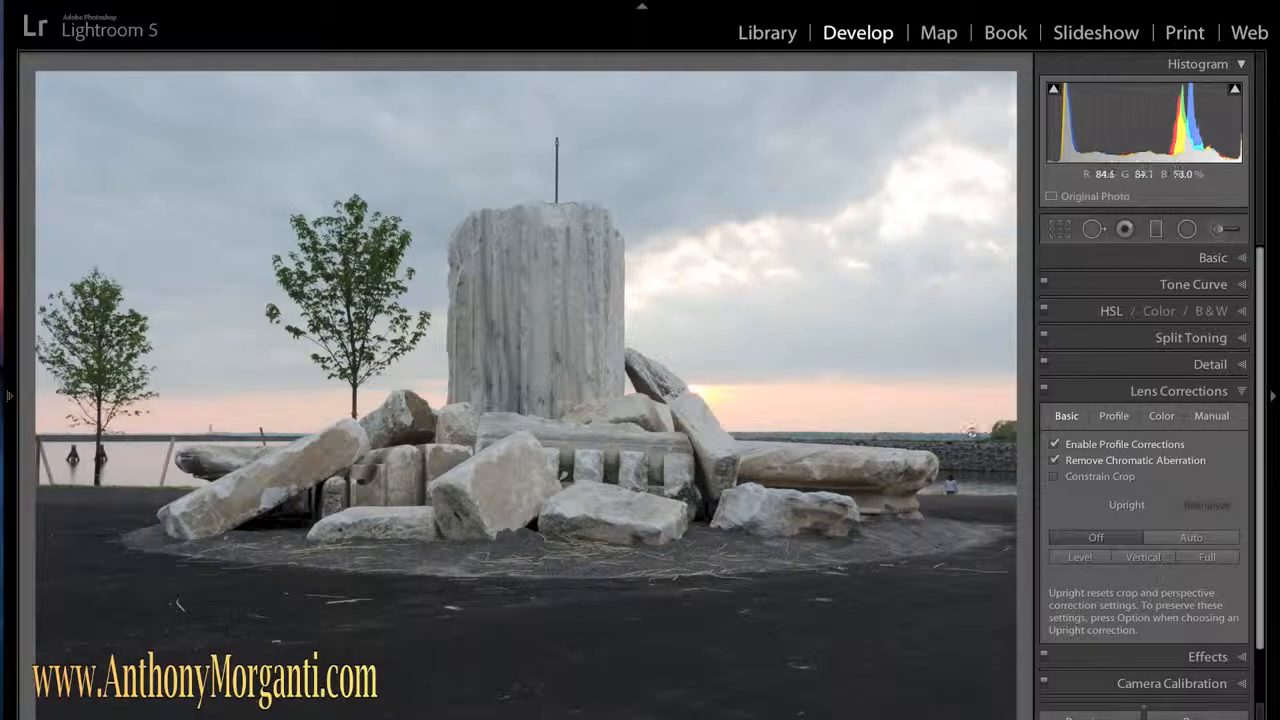
Step: Check the lens profile in use and apply the Auto Upright correction to the photo
{"action": "left_click", "coordinate": [1119, 420]}
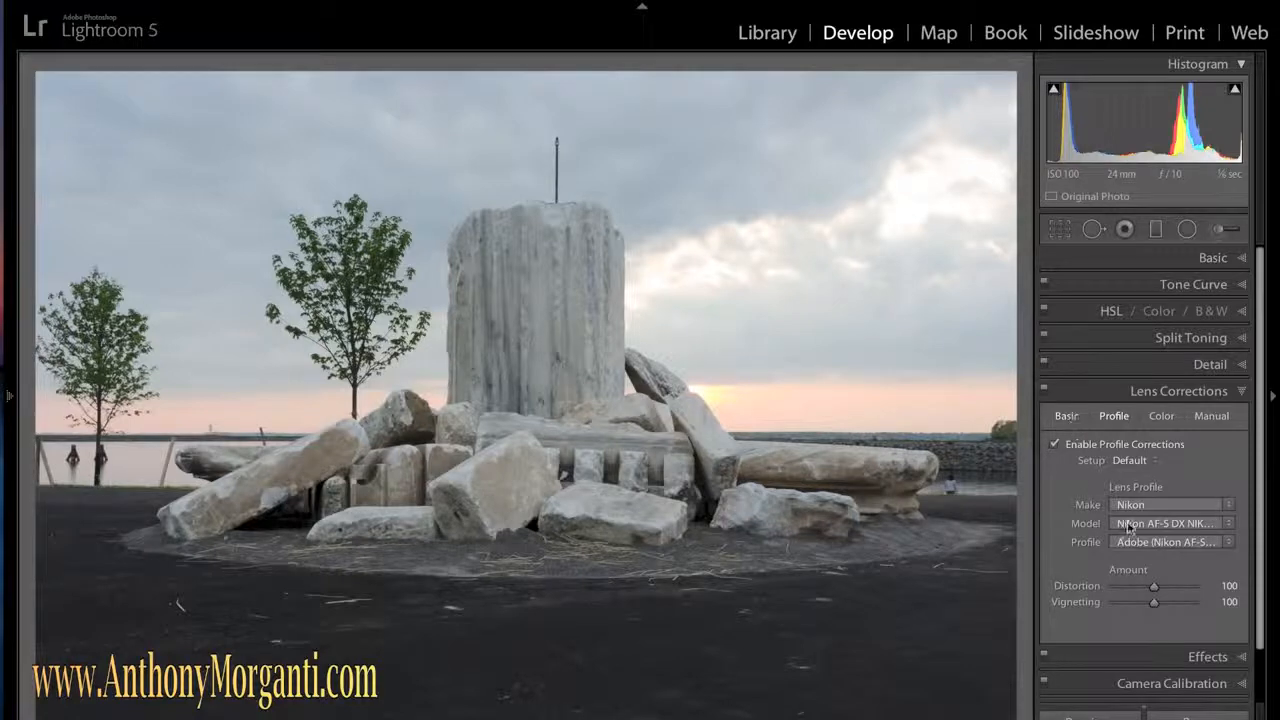
{"action": "left_click", "coordinate": [1072, 417]}
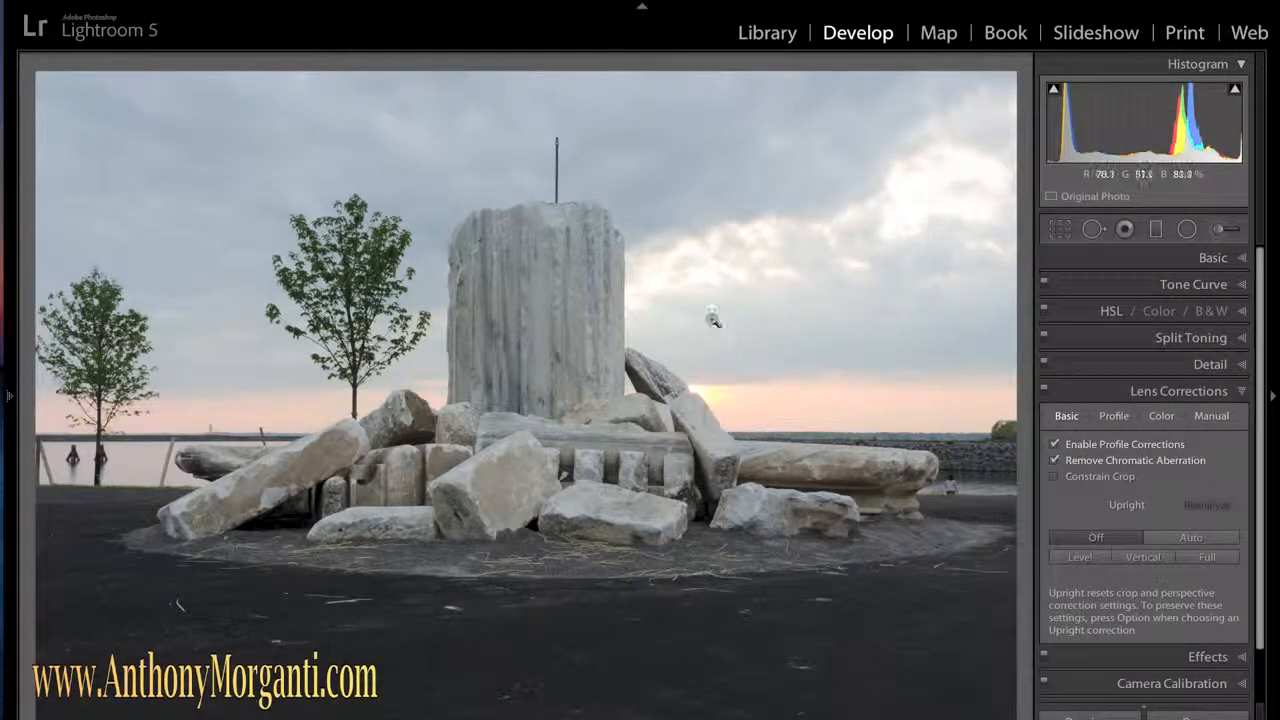
{"action": "left_click", "coordinate": [1055, 459]}
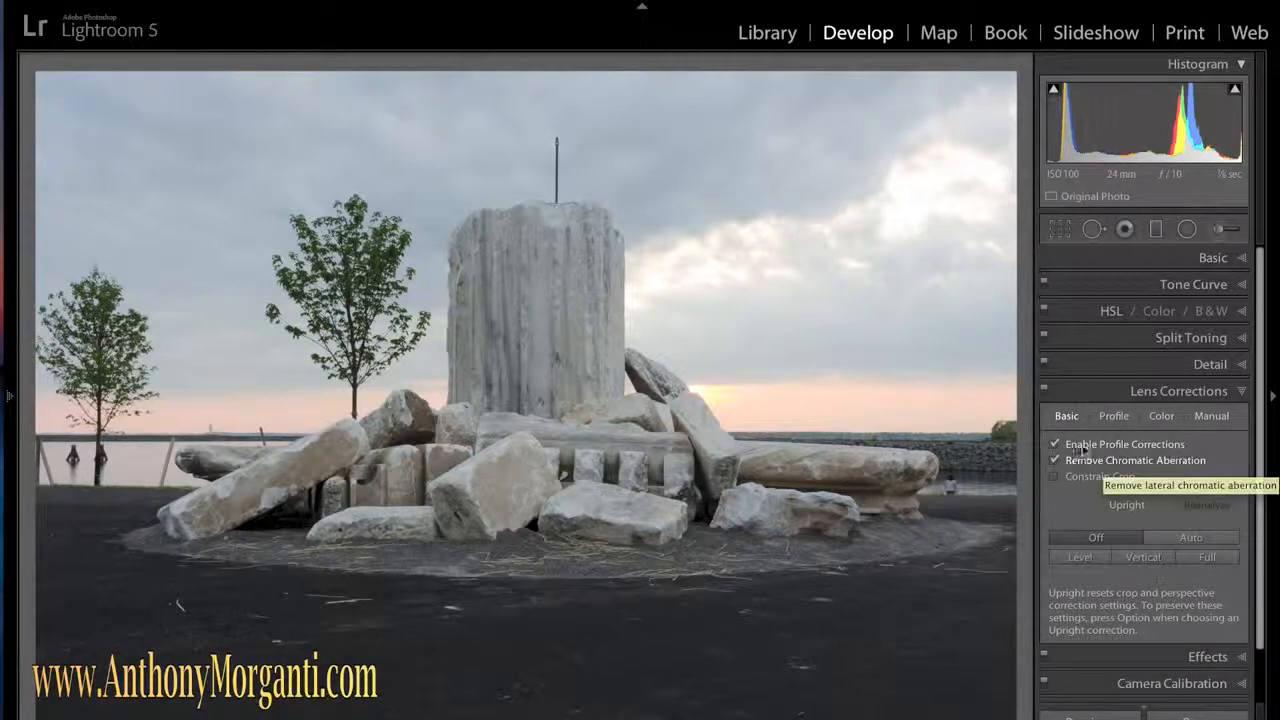
{"action": "left_click", "coordinate": [1185, 540]}
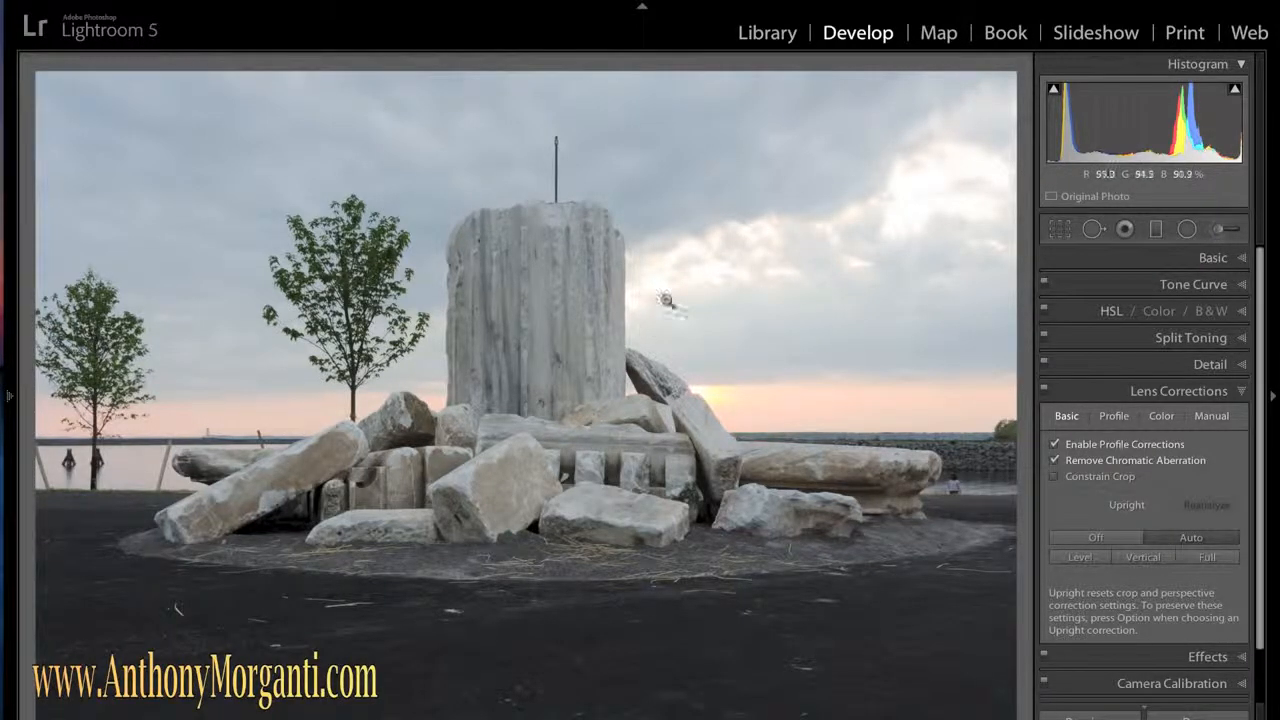
{"action": "left_click", "coordinate": [1243, 392]}
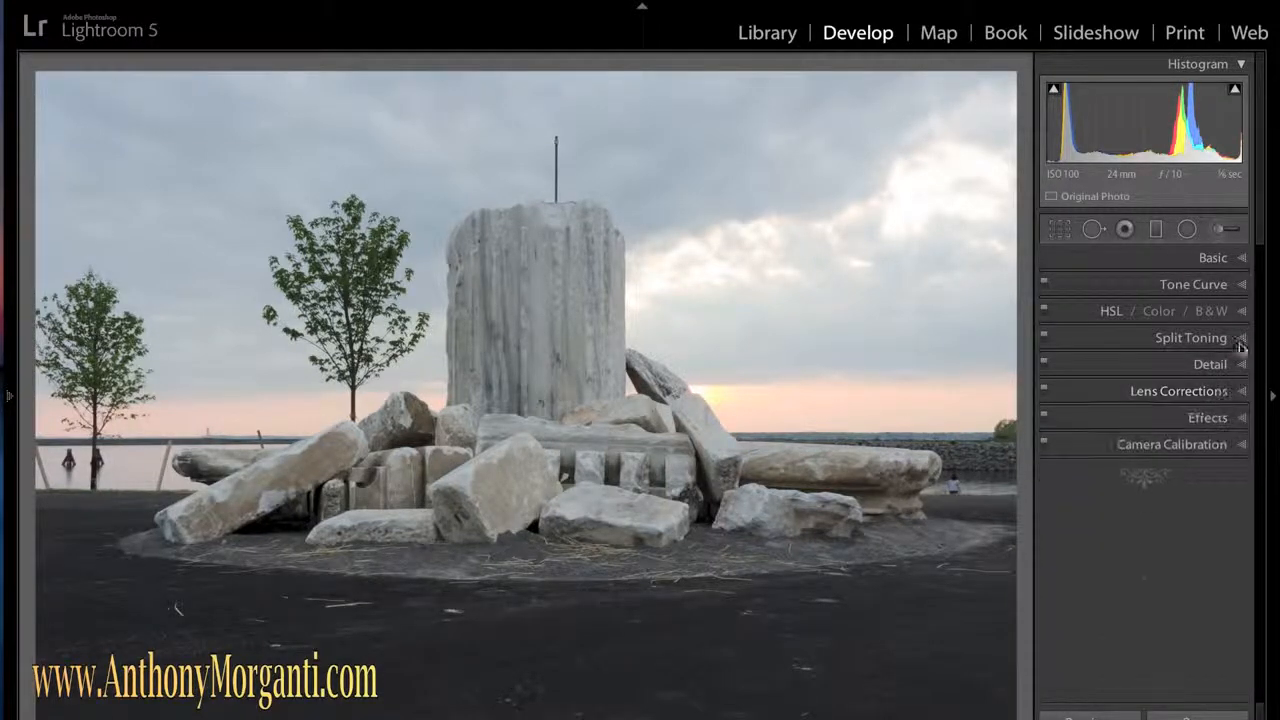
Step: Set Highlights to -100 and Shadows to +100 in the basic tone adjustments
{"action": "left_click", "coordinate": [1245, 262]}
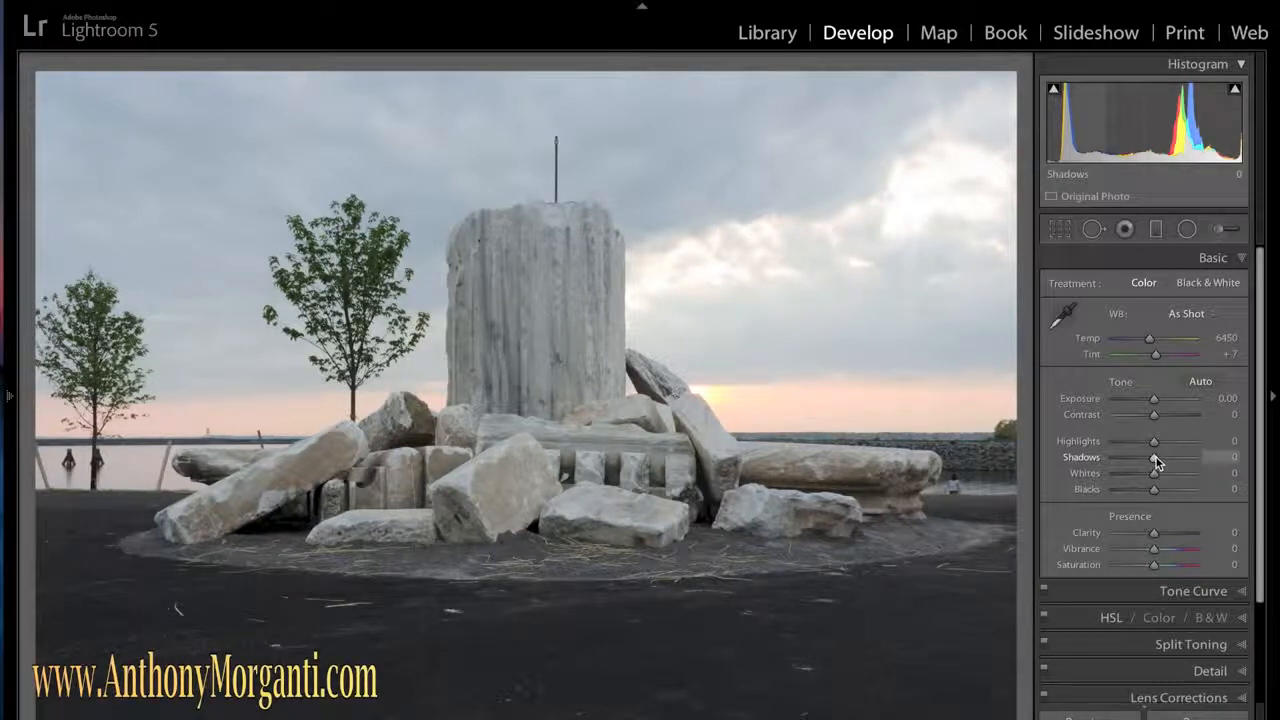
{"action": "left_click_drag", "start_coordinate": [1155, 460], "coordinate": [1207, 460]}
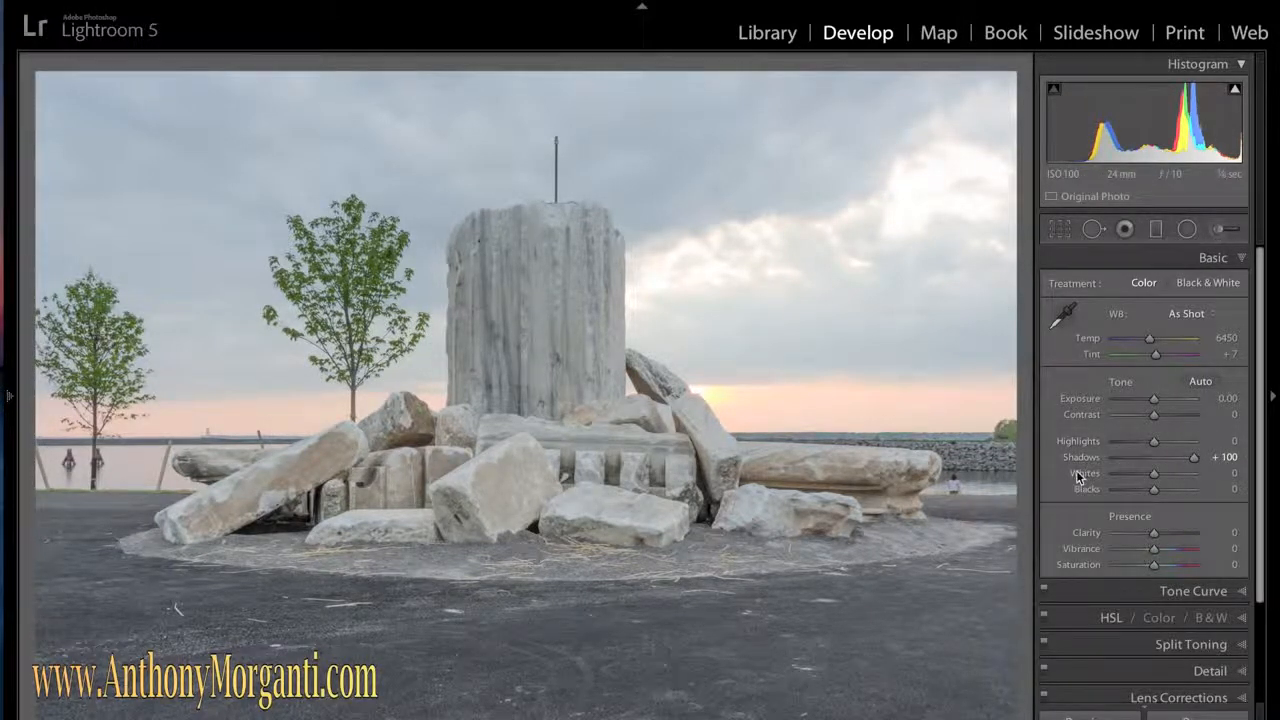
{"action": "double_click", "coordinate": [1196, 459]}
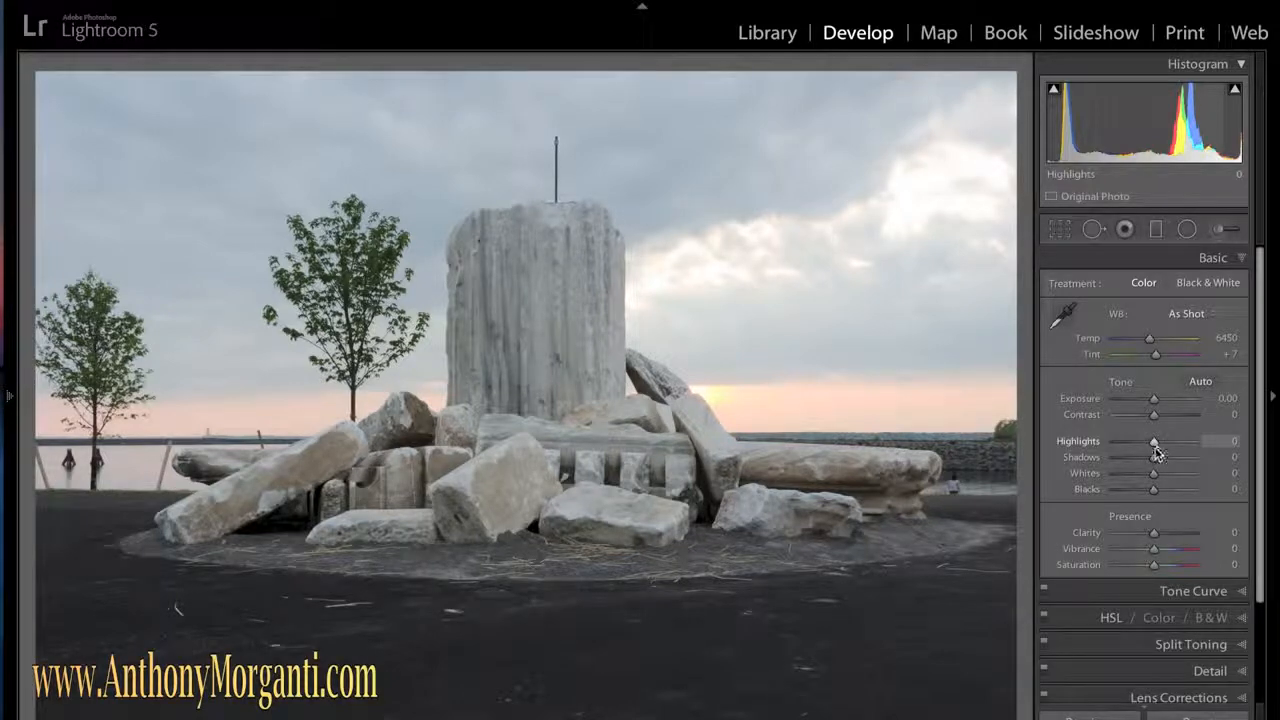
{"action": "left_click_drag", "start_coordinate": [1155, 445], "coordinate": [1190, 456]}
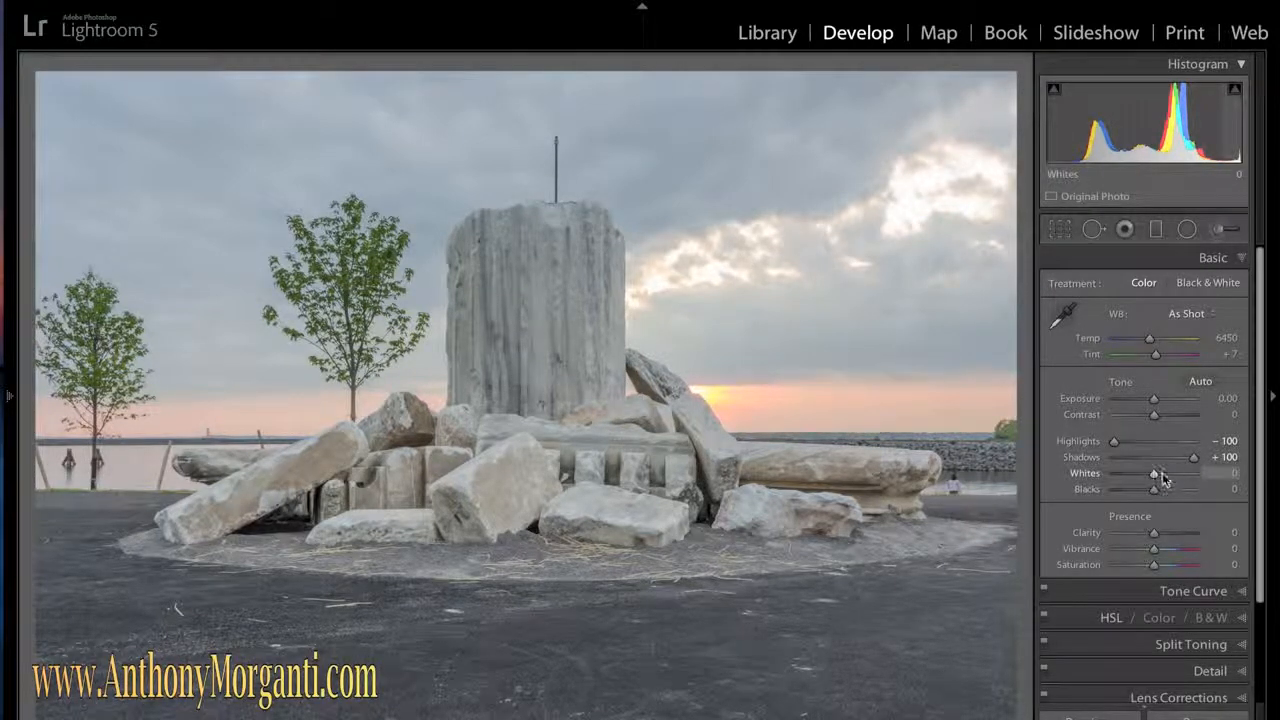
Step: Set Whites to +11 using the clipping preview to judge the brightest areas of the sky
{"action": "mouse_move", "coordinate": [1157, 483]}
{"action": "left_mouse_down"}
{"action": "mouse_move", "coordinate": [1196, 483]}
{"action": "mouse_move", "coordinate": [1129, 477]}
{"action": "mouse_move", "coordinate": [1163, 476]}
{"action": "mouse_move", "coordinate": [1141, 473]}
{"action": "mouse_move", "coordinate": [1155, 483]}
{"action": "left_mouse_up"}
{"action": "left_click", "coordinate": [1154, 476], "text": "alt"}
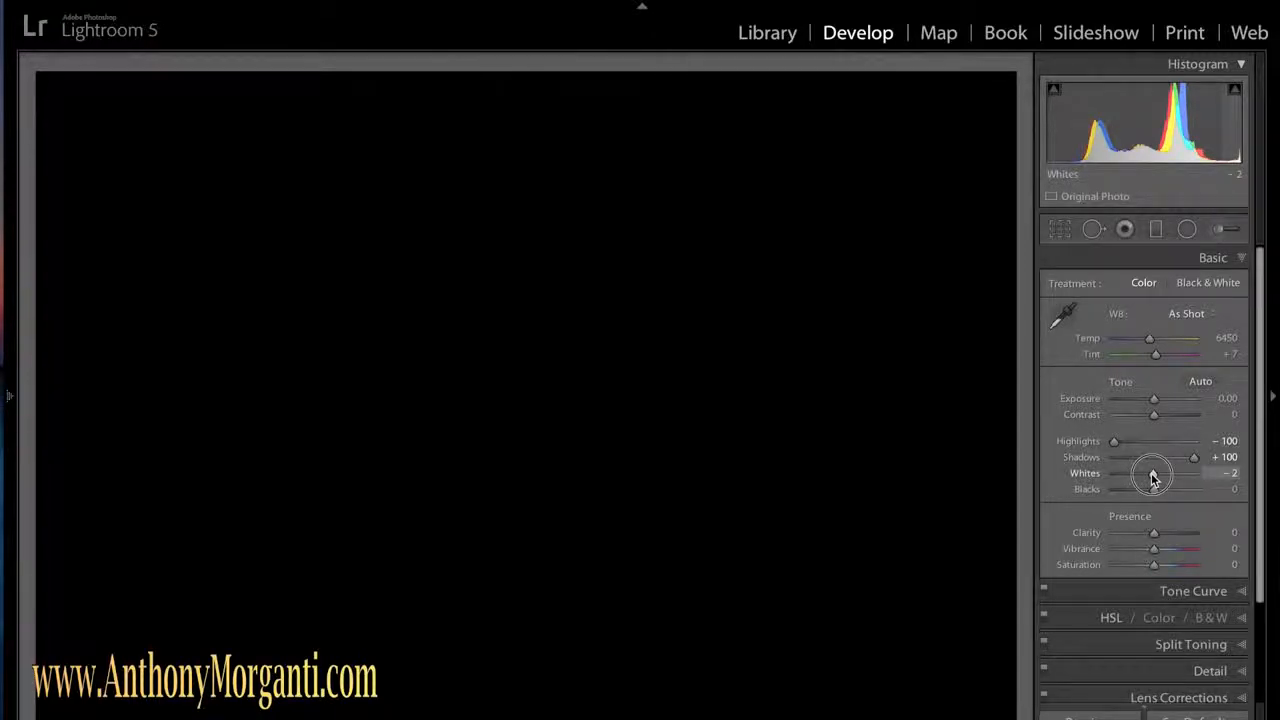
{"action": "left_click_drag", "start_coordinate": [1152, 478], "coordinate": [1157, 480]}
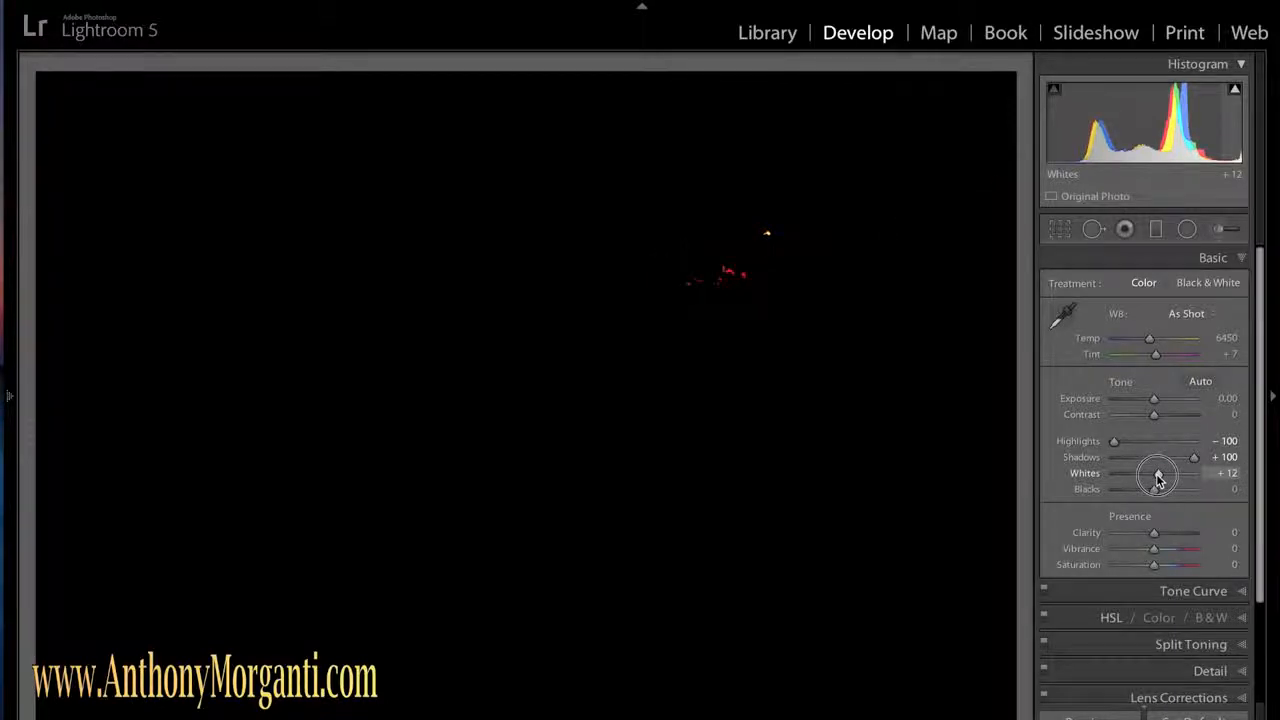
{"action": "left_click_drag", "start_coordinate": [1157, 480], "coordinate": [1154, 480]}
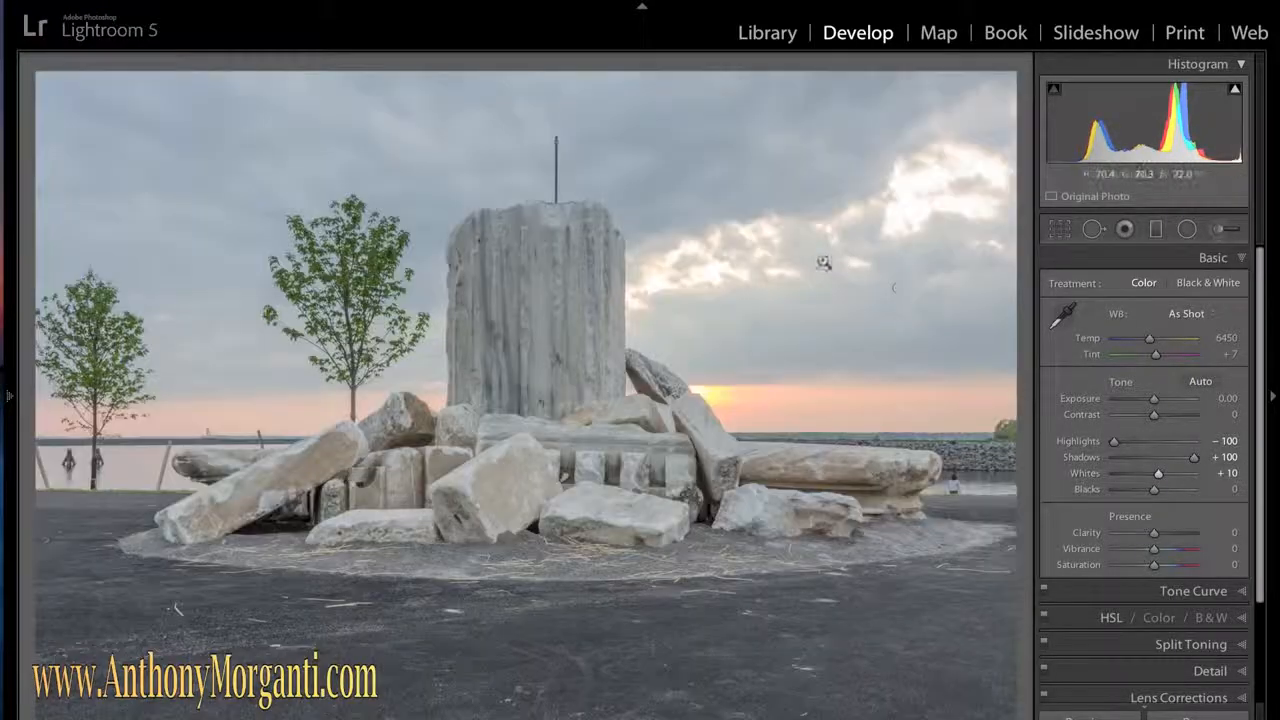
{"action": "left_click", "coordinate": [1157, 475]}
{"action": "left_click_drag", "start_coordinate": [1157, 478], "coordinate": [1178, 480]}
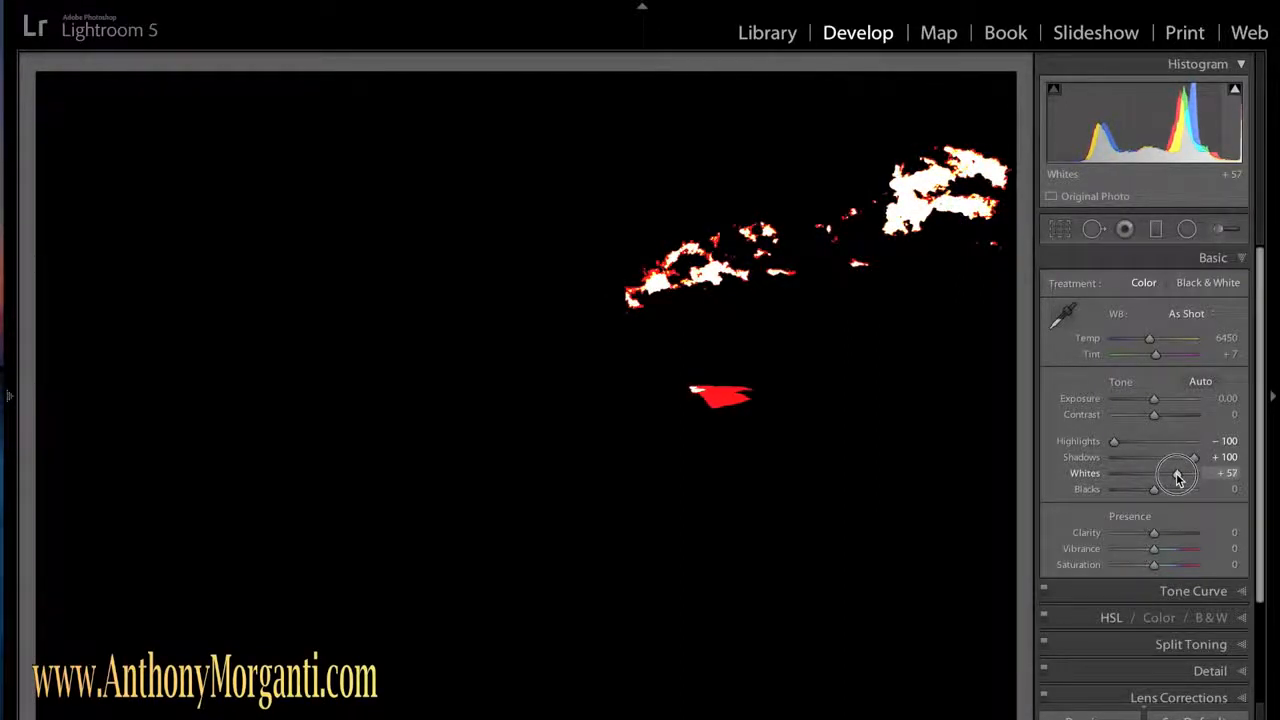
{"action": "mouse_move", "coordinate": [1178, 479]}
{"action": "left_mouse_down"}
{"action": "mouse_move", "coordinate": [1162, 479]}
{"action": "mouse_move", "coordinate": [1198, 480]}
{"action": "mouse_move", "coordinate": [1148, 476]}
{"action": "mouse_move", "coordinate": [1158, 480]}
{"action": "left_mouse_up"}
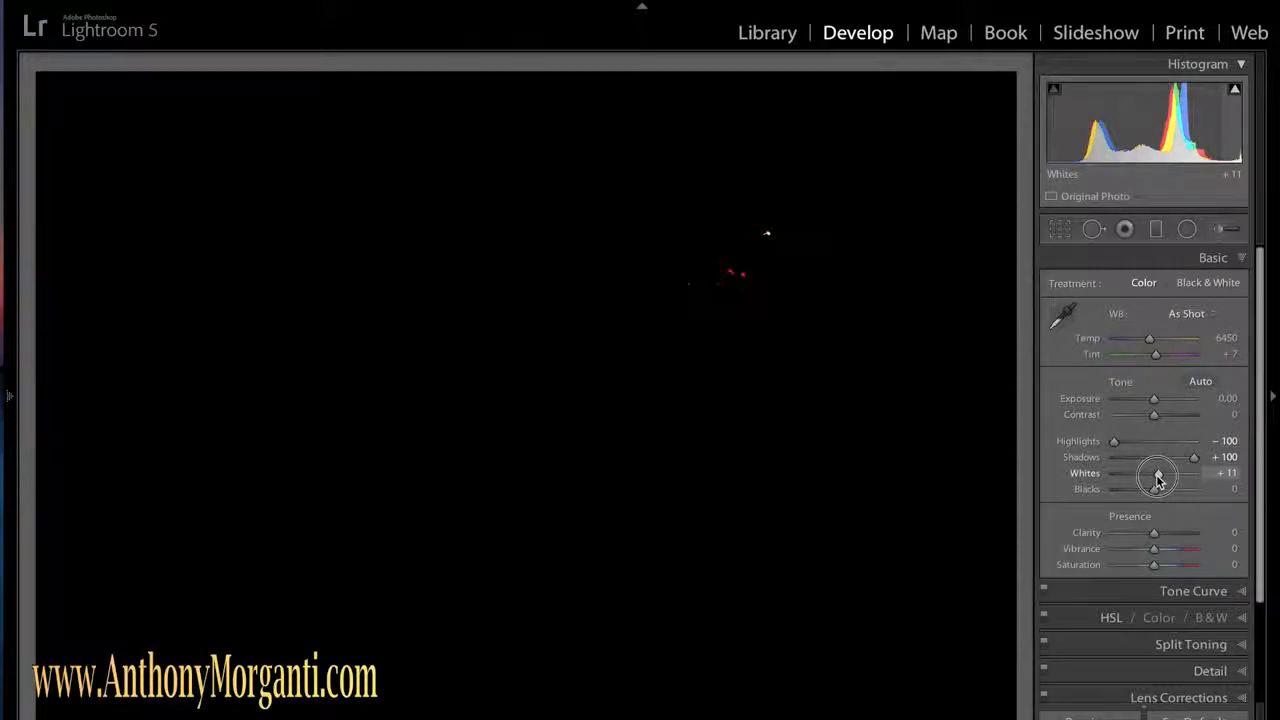
{"action": "left_click_drag", "start_coordinate": [1157, 479], "coordinate": [1157, 479]}
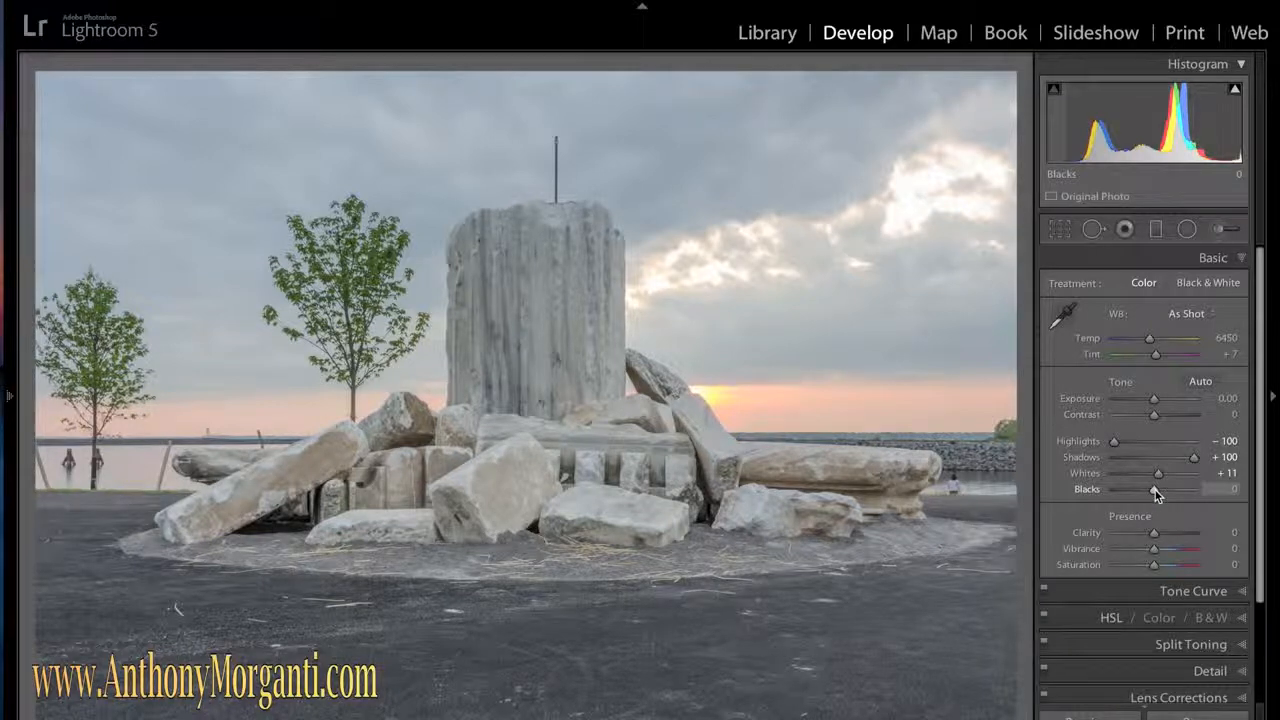
Step: Set Blacks to -76 using the clipping preview to judge the darkest areas
{"action": "left_click_drag", "start_coordinate": [1153, 492], "coordinate": [1154, 492]}
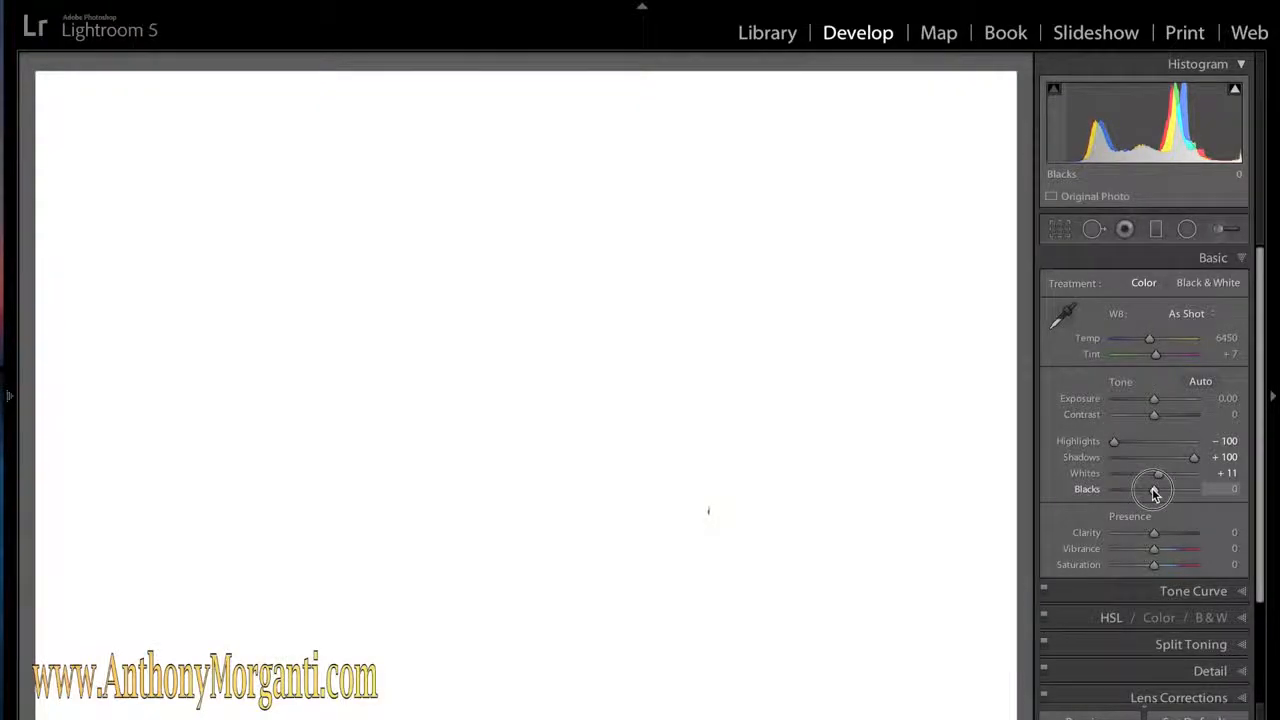
{"action": "left_click_drag", "start_coordinate": [1154, 492], "coordinate": [1123, 491]}
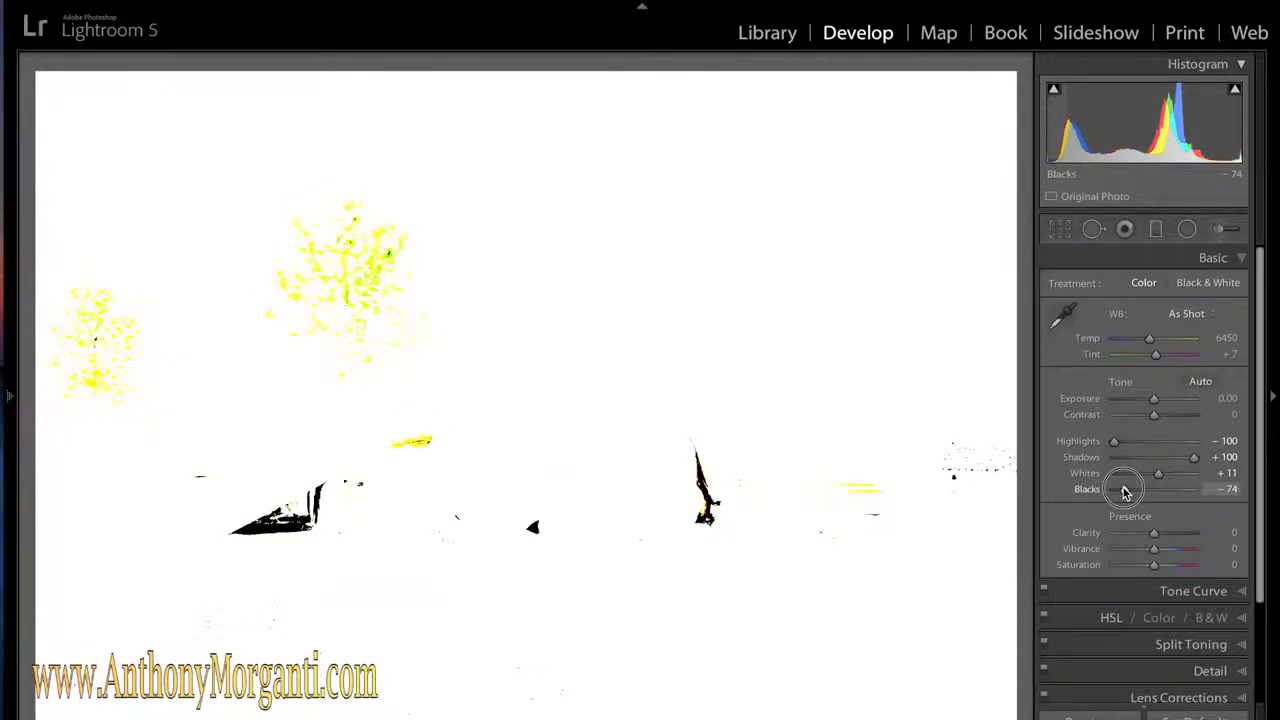
{"action": "left_click_drag", "start_coordinate": [1124, 492], "coordinate": [1123, 491]}
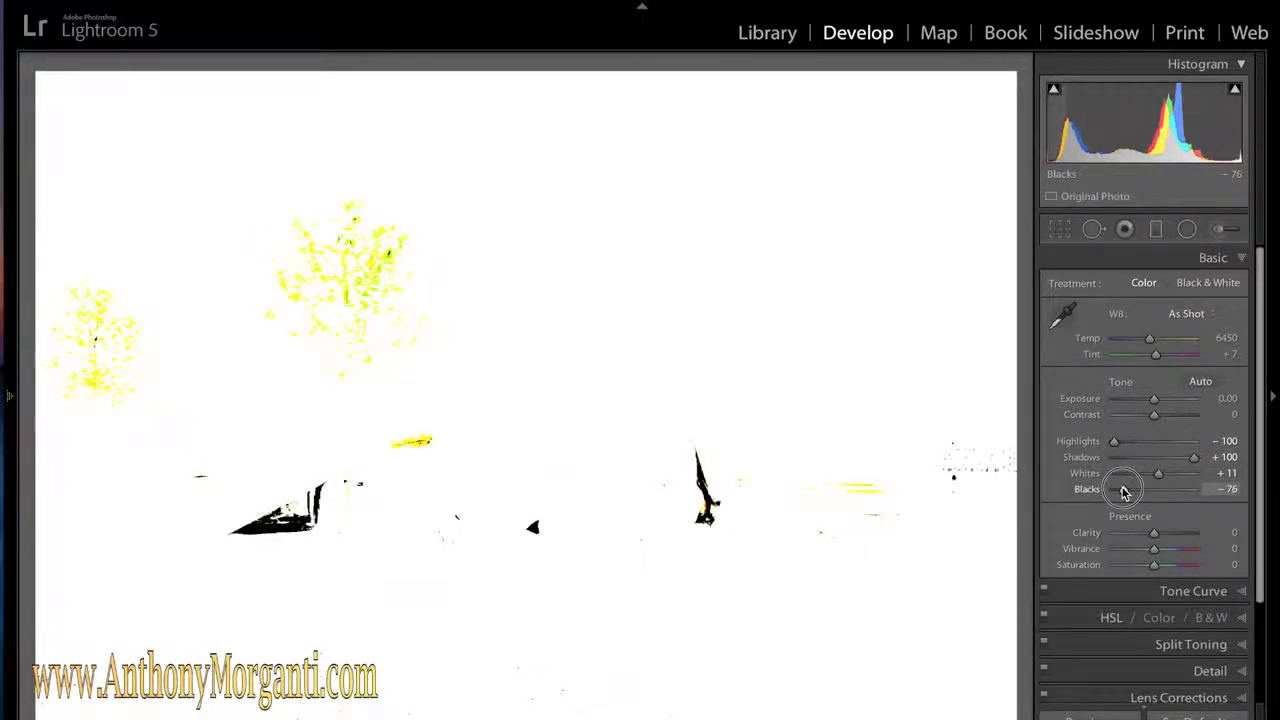
{"action": "left_click_drag", "start_coordinate": [1122, 491], "coordinate": [1158, 476]}
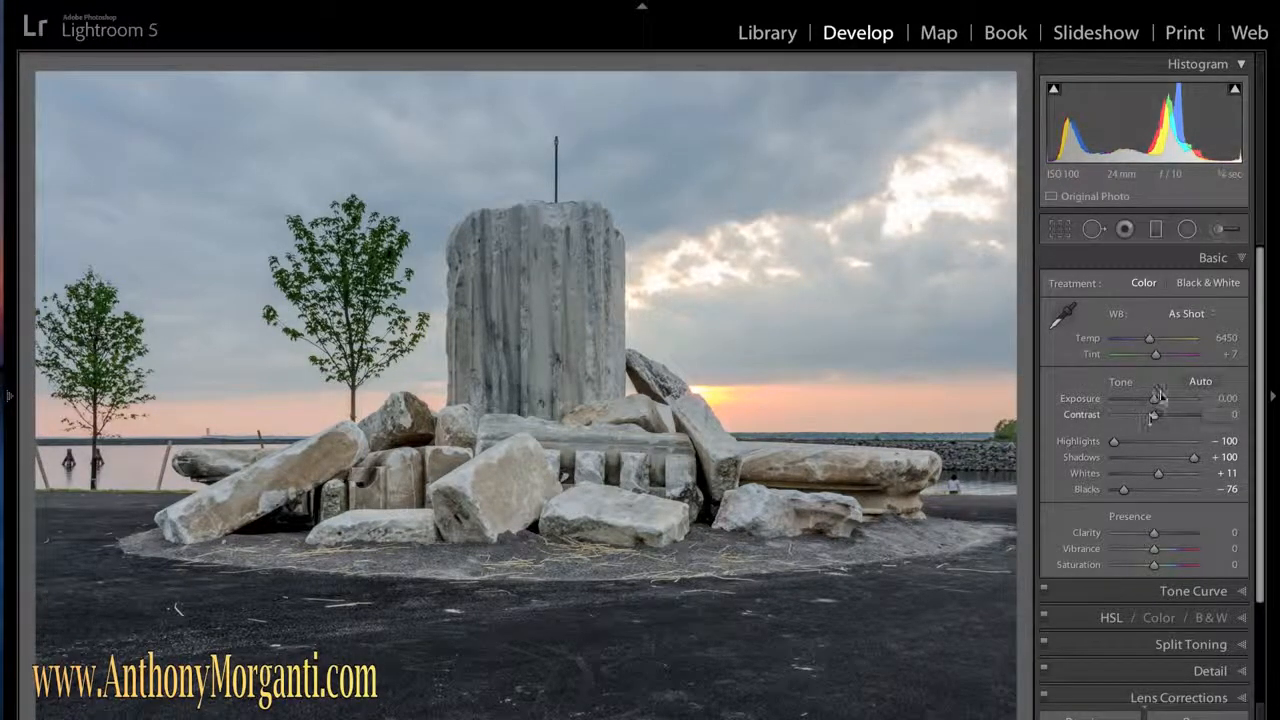
Step: Set Contrast to +18, then try an Exposure change and reset it to 0.00
{"action": "mouse_move", "coordinate": [1156, 420]}
{"action": "left_mouse_down"}
{"action": "mouse_move", "coordinate": [1205, 422]}
{"action": "mouse_move", "coordinate": [1100, 418]}
{"action": "mouse_move", "coordinate": [1162, 420]}
{"action": "left_mouse_up"}
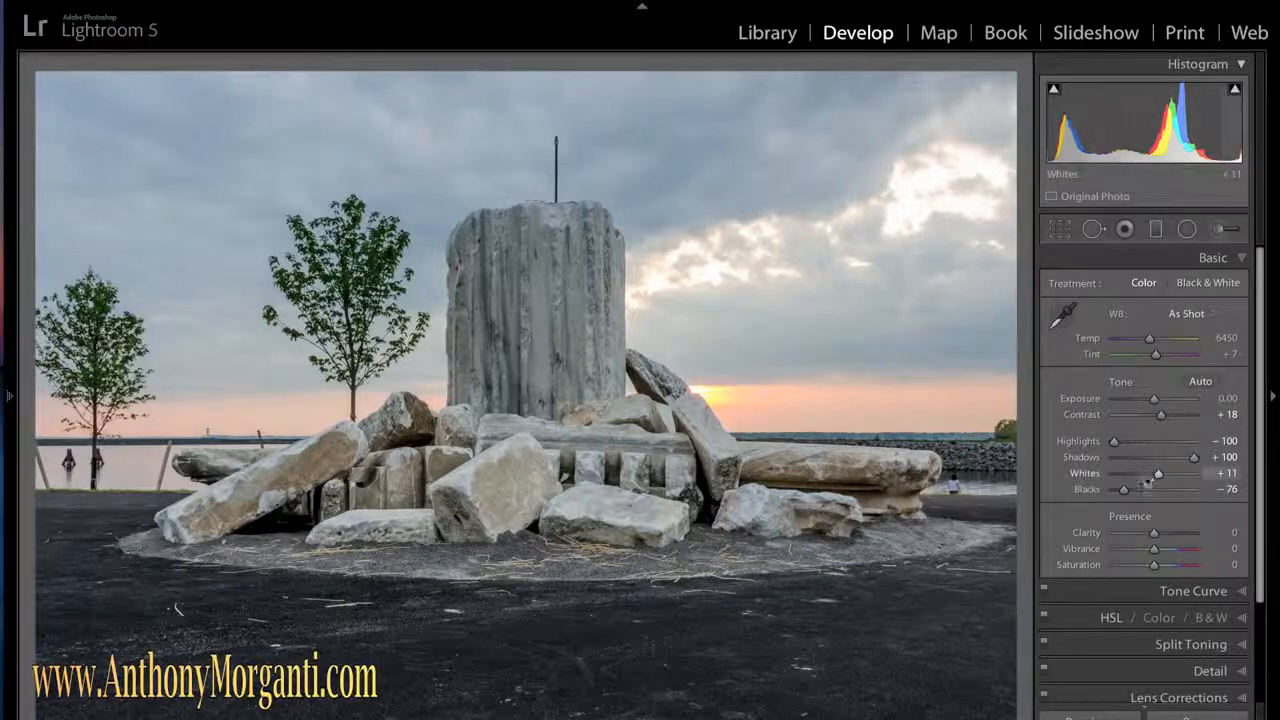
{"action": "left_click_drag", "start_coordinate": [1155, 403], "coordinate": [1158, 408]}
{"action": "double_click", "coordinate": [1157, 405]}
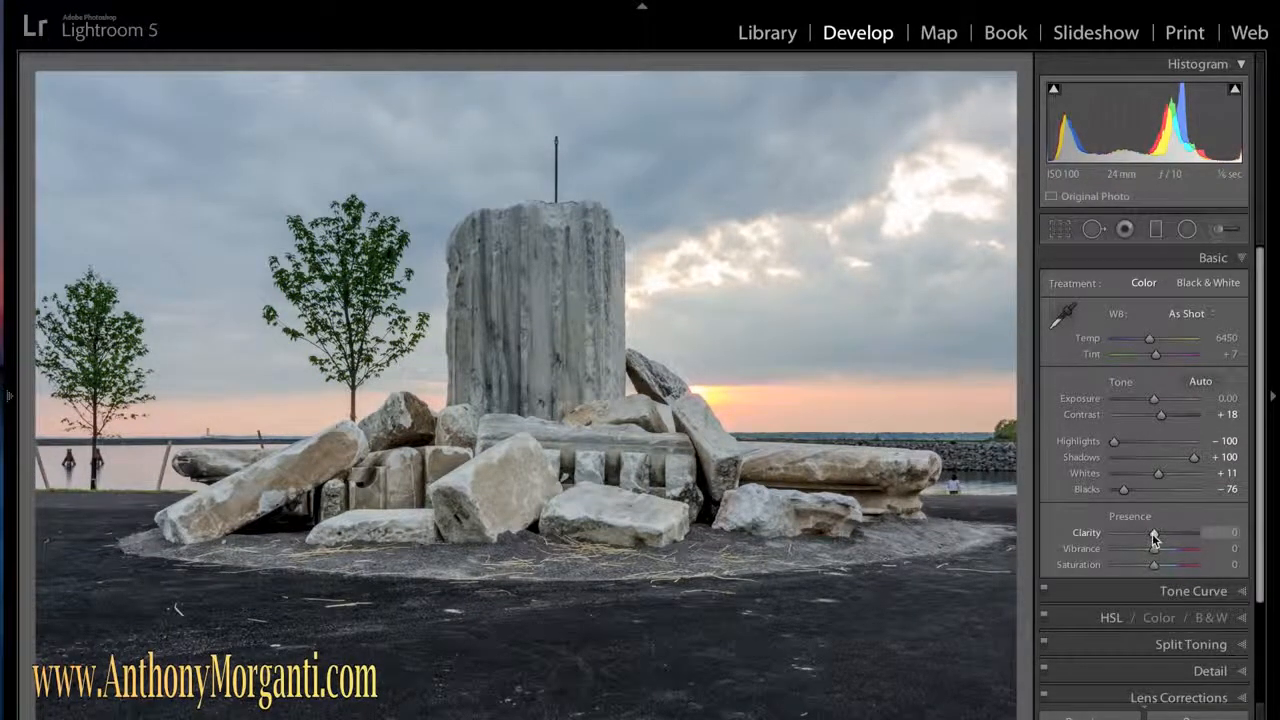
Step: Set the photo's Clarity to +30 and Vibrance to +12
{"action": "mouse_move", "coordinate": [1155, 537]}
{"action": "left_mouse_down"}
{"action": "mouse_move", "coordinate": [1188, 537]}
{"action": "mouse_move", "coordinate": [1120, 537]}
{"action": "mouse_move", "coordinate": [1167, 537]}
{"action": "left_mouse_up"}
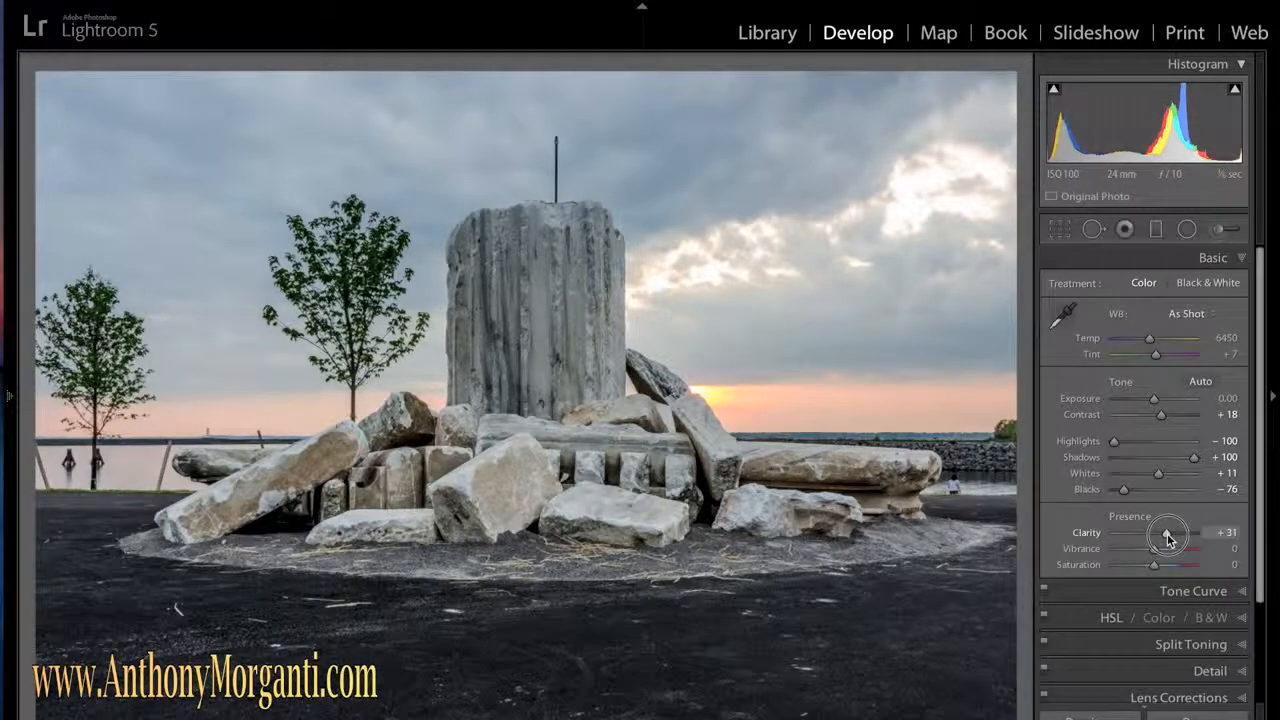
{"action": "left_click_drag", "start_coordinate": [1167, 538], "coordinate": [1166, 537]}
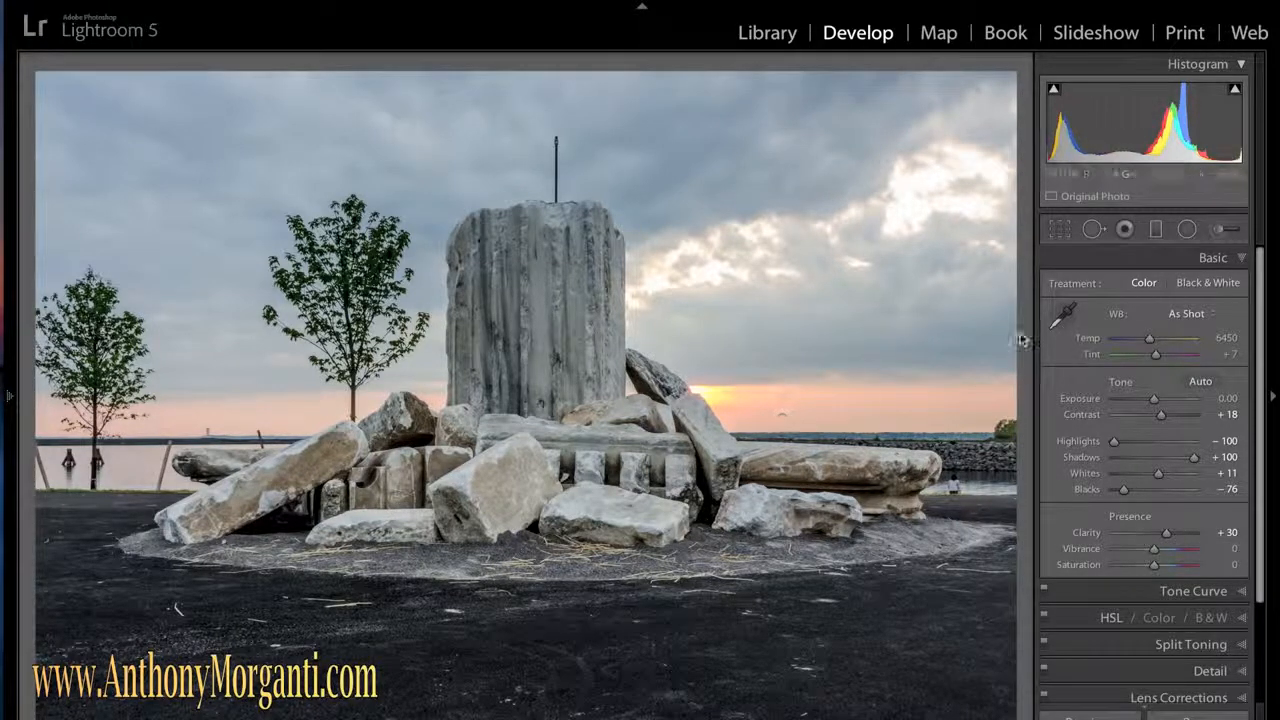
{"action": "left_click", "coordinate": [1155, 549]}
{"action": "left_click_drag", "start_coordinate": [1157, 553], "coordinate": [1161, 551]}
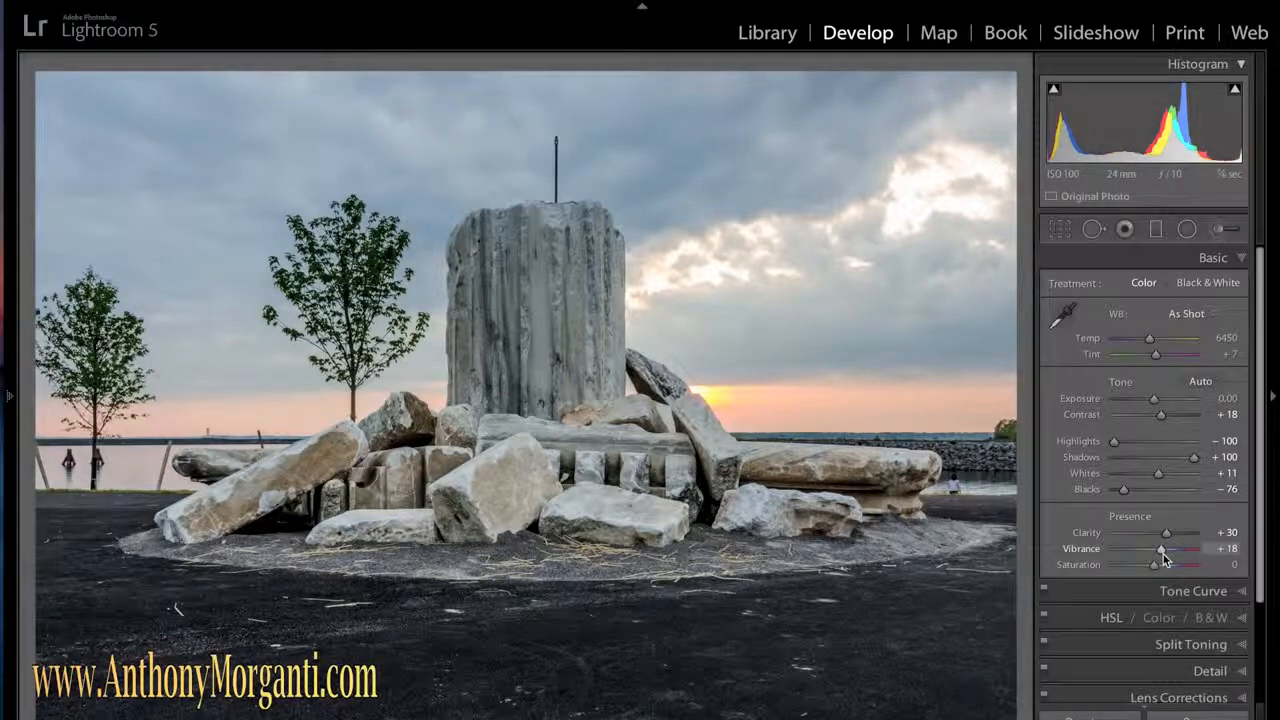
{"action": "mouse_move", "coordinate": [1162, 551]}
{"action": "left_mouse_down"}
{"action": "mouse_move", "coordinate": [1188, 557]}
{"action": "mouse_move", "coordinate": [1098, 548]}
{"action": "mouse_move", "coordinate": [1160, 552]}
{"action": "left_mouse_up"}
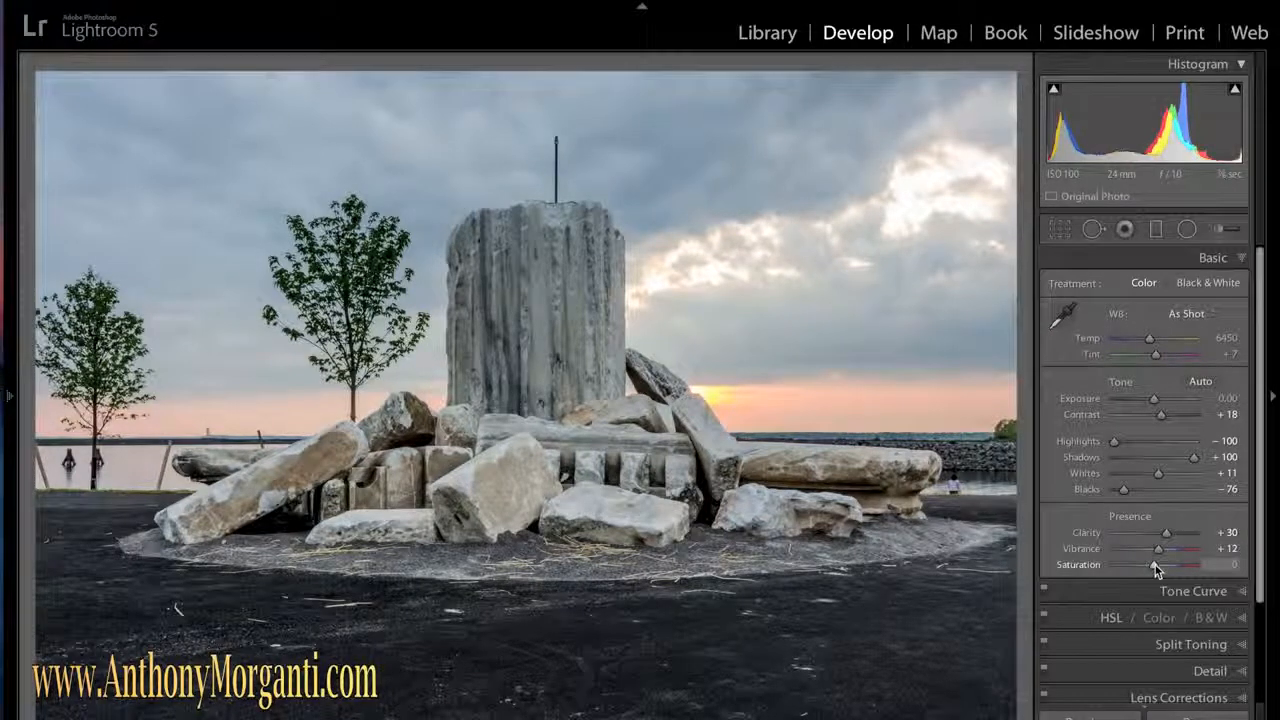
{"action": "left_click_drag", "start_coordinate": [1155, 573], "coordinate": [1154, 566]}
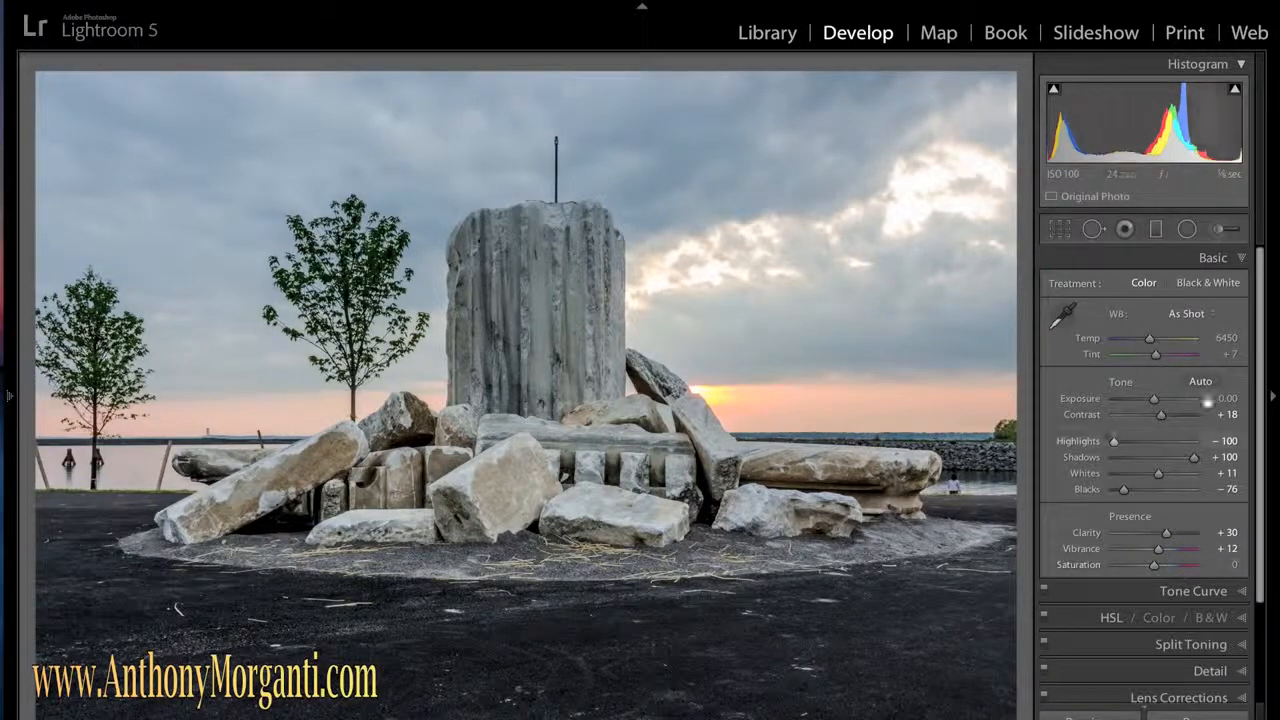
Step: Try raising the Lights region of the tone curve to +8, then reset it to 0
{"action": "left_click", "coordinate": [1242, 260]}
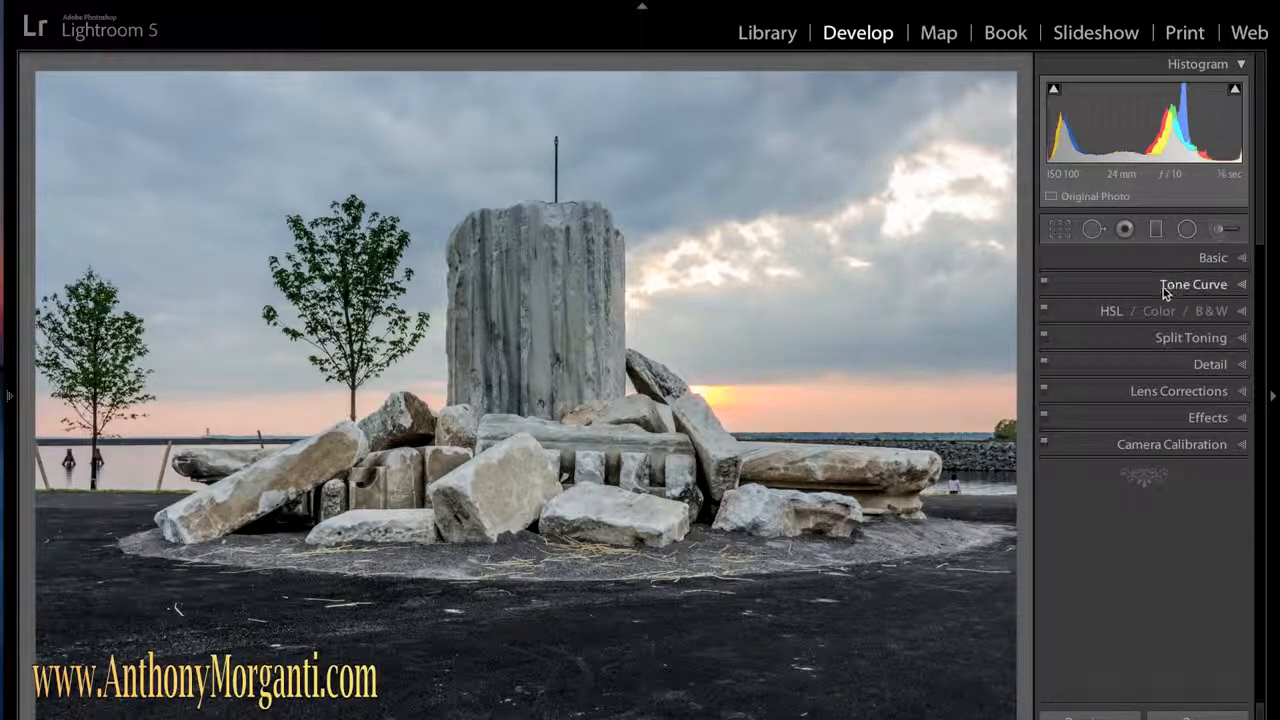
{"action": "left_click", "coordinate": [1242, 285]}
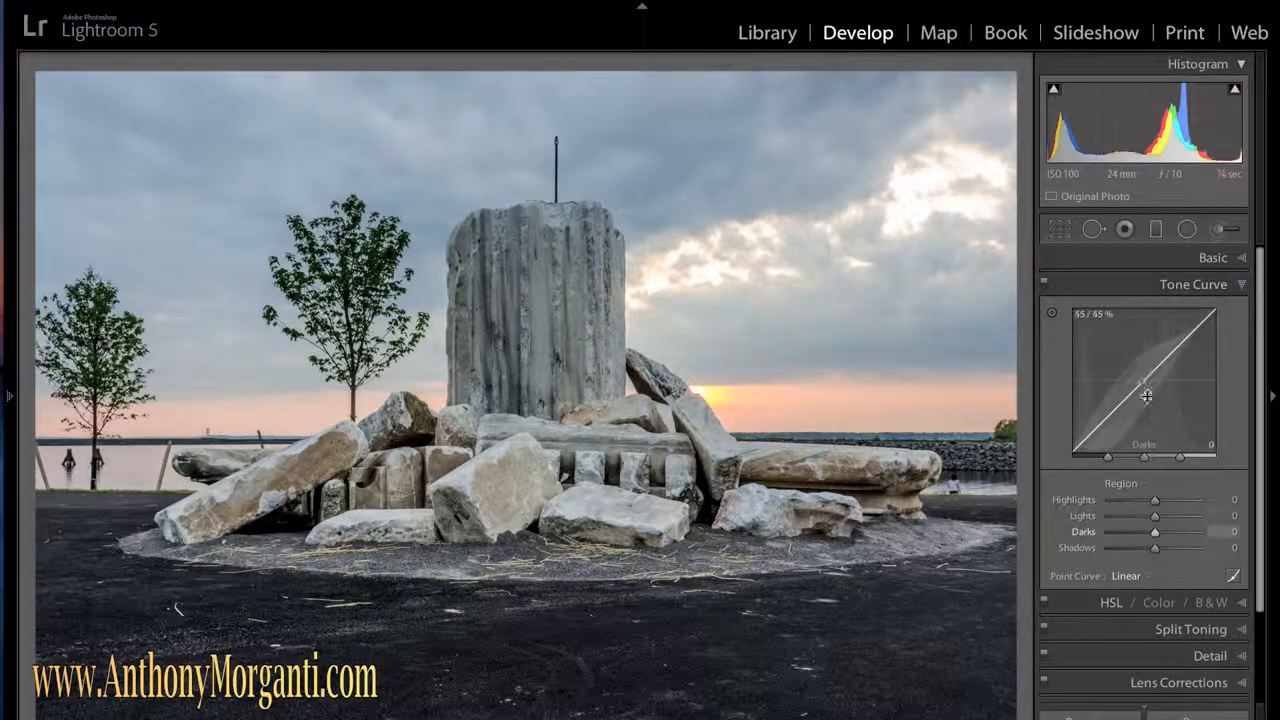
{"action": "left_click_drag", "start_coordinate": [1149, 376], "coordinate": [1149, 372]}
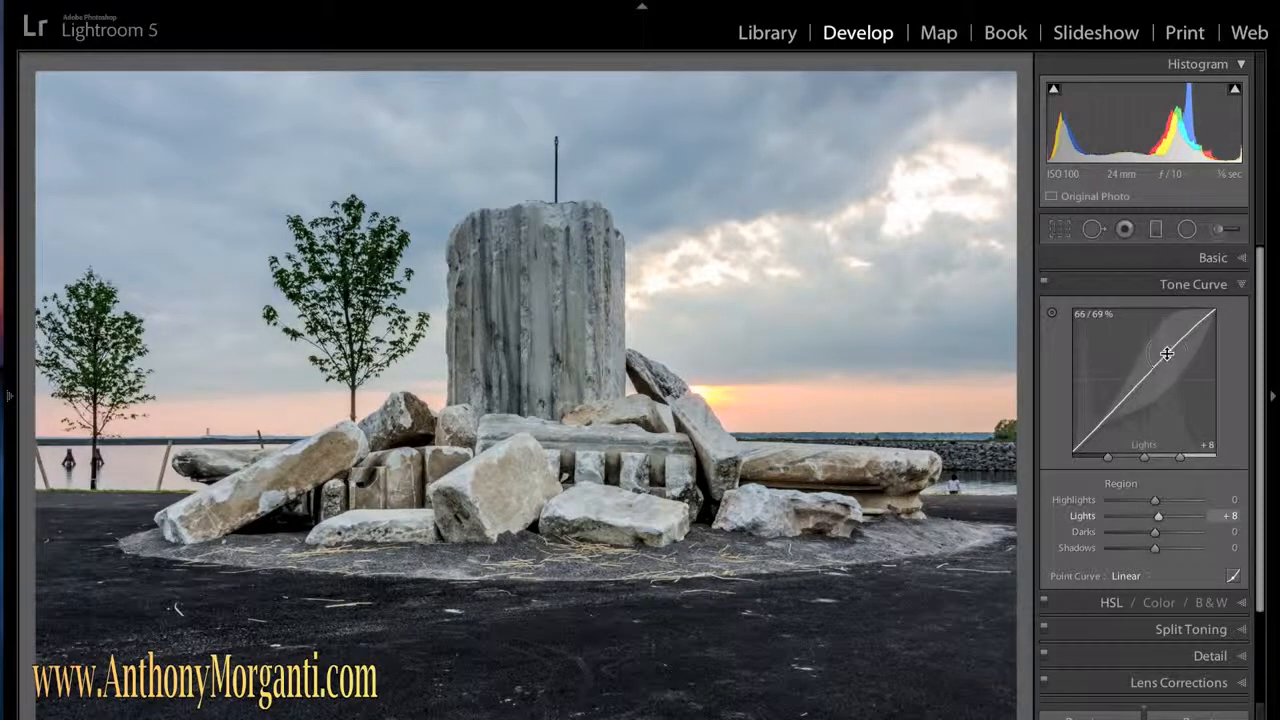
{"action": "double_click", "coordinate": [1168, 360]}
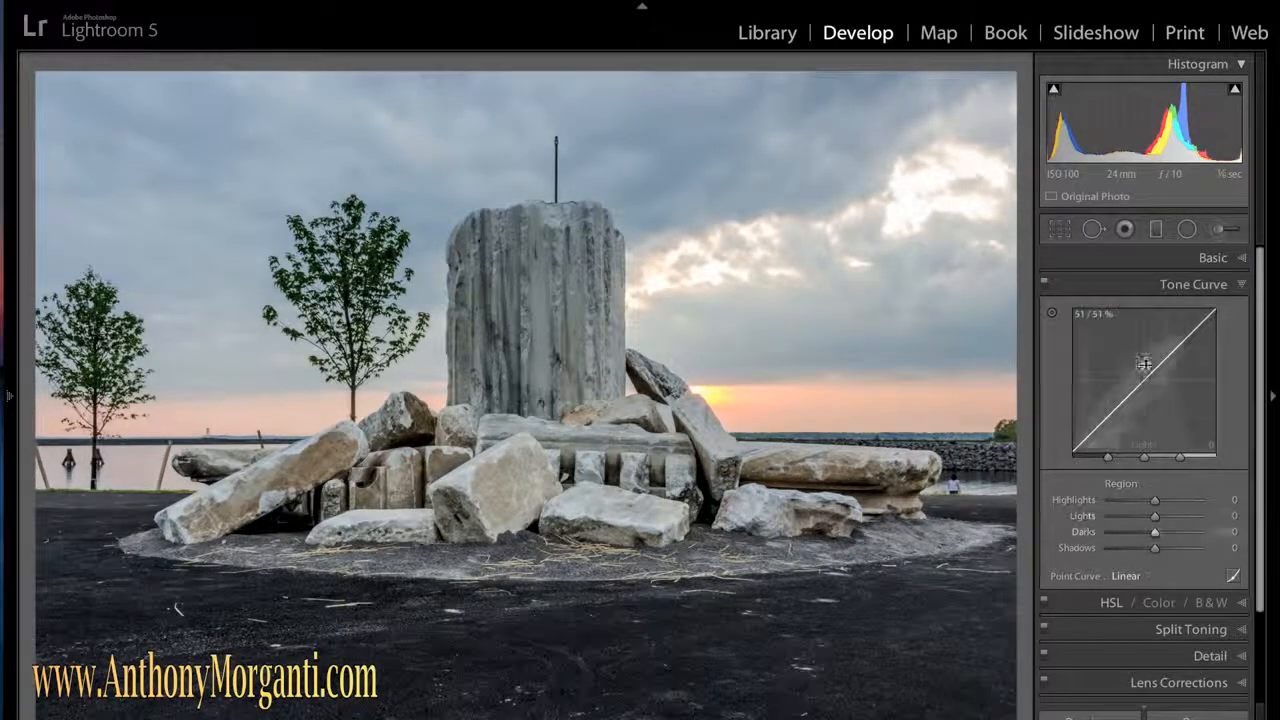
{"action": "left_click", "coordinate": [1248, 285]}
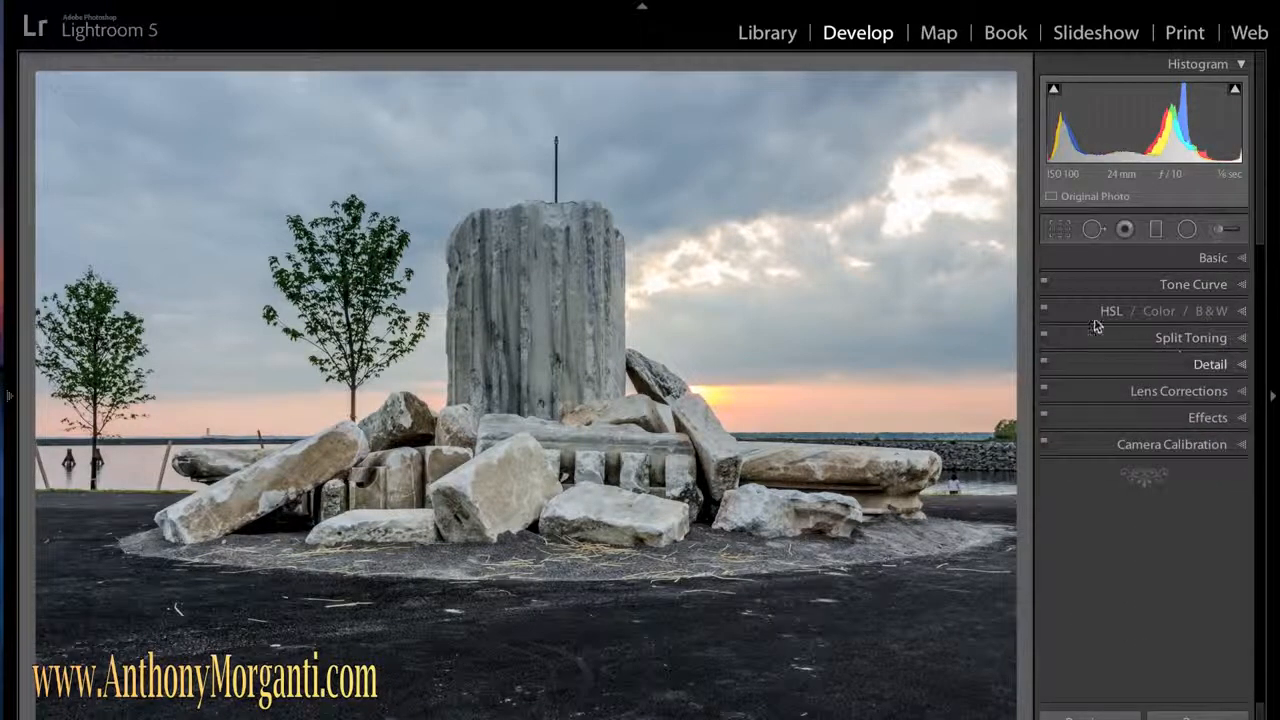
Step: Look through the HSL and Color adjustments, try the Black & White mix on the photo, and return to HSL
{"action": "left_click", "coordinate": [1245, 312]}
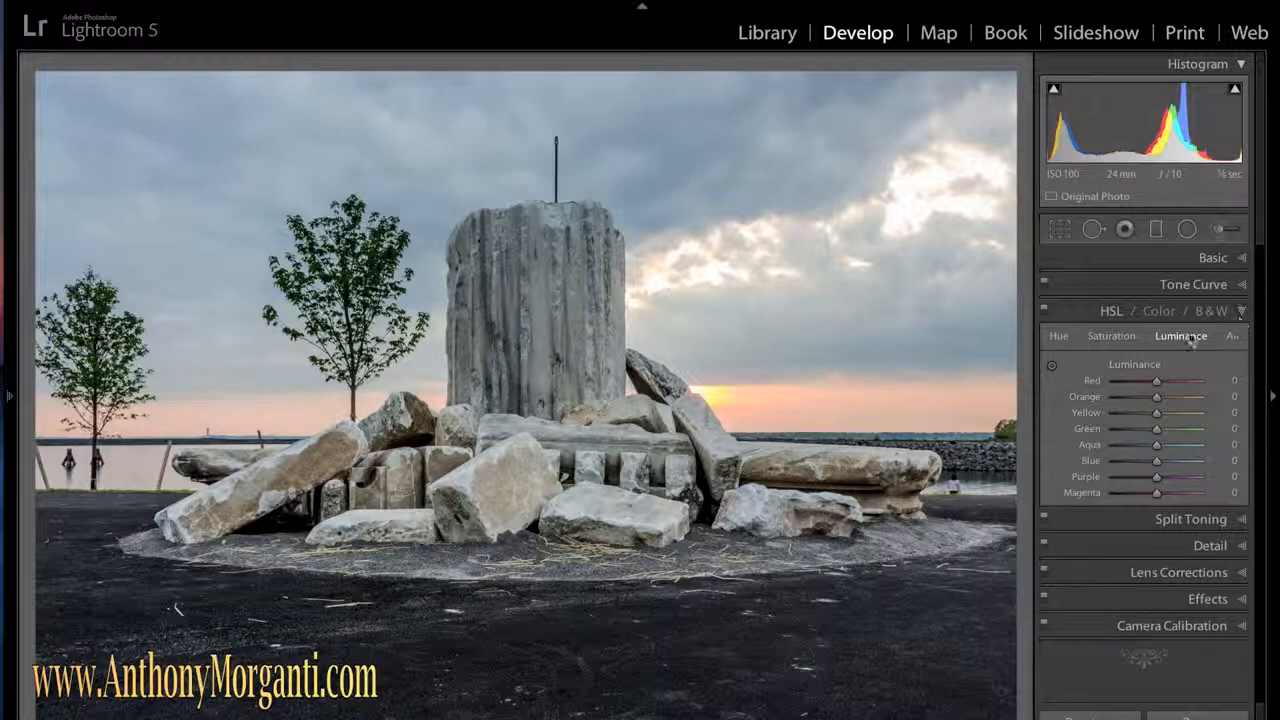
{"action": "left_click", "coordinate": [1061, 338]}
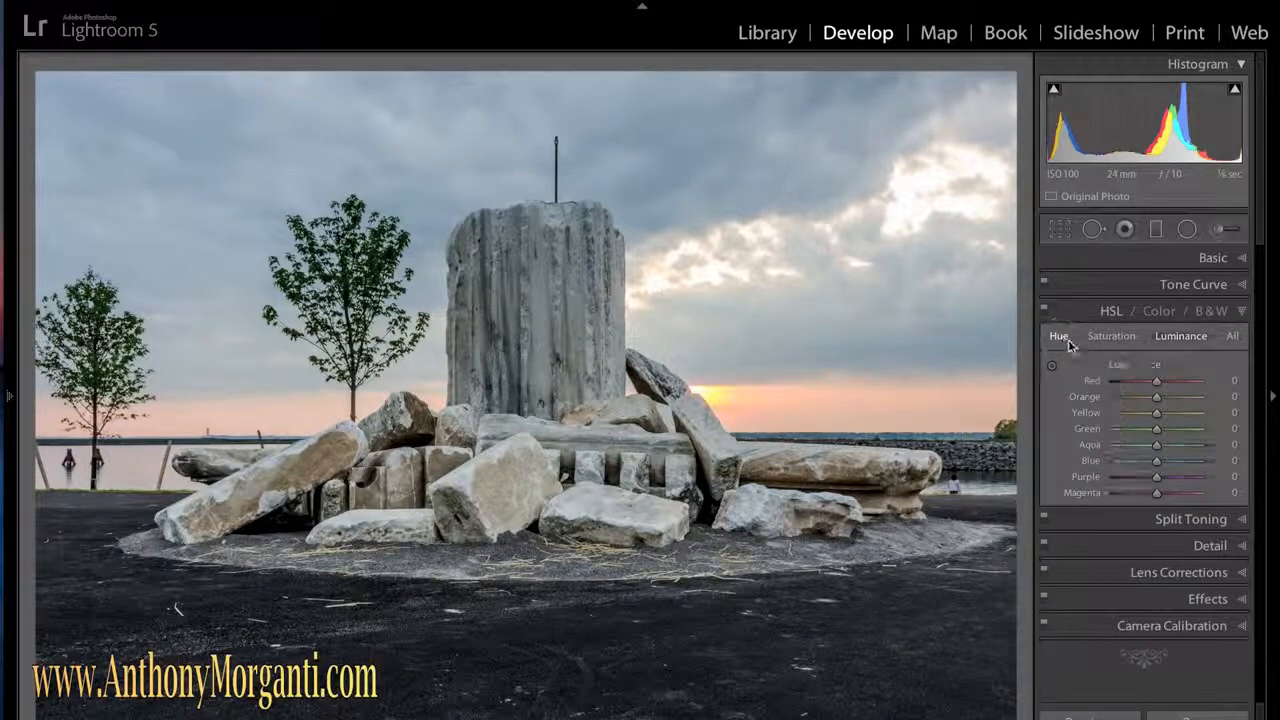
{"action": "left_click", "coordinate": [1160, 313]}
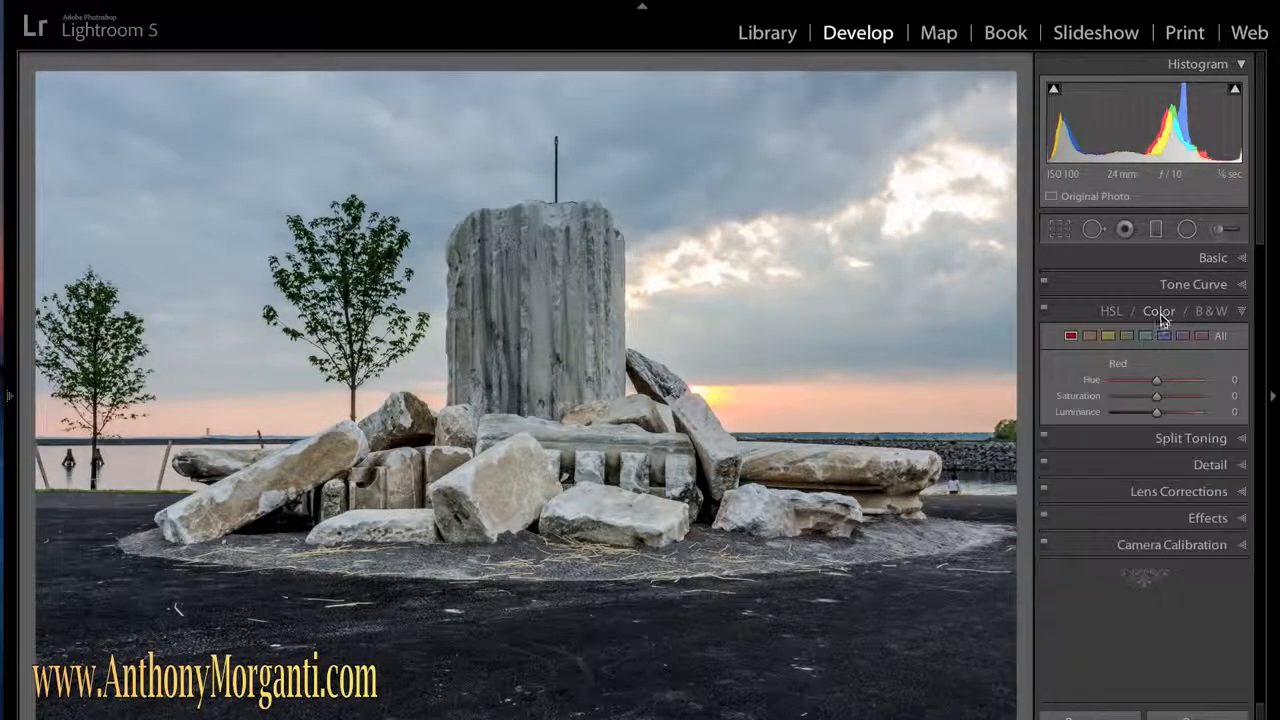
{"action": "left_click", "coordinate": [1108, 336]}
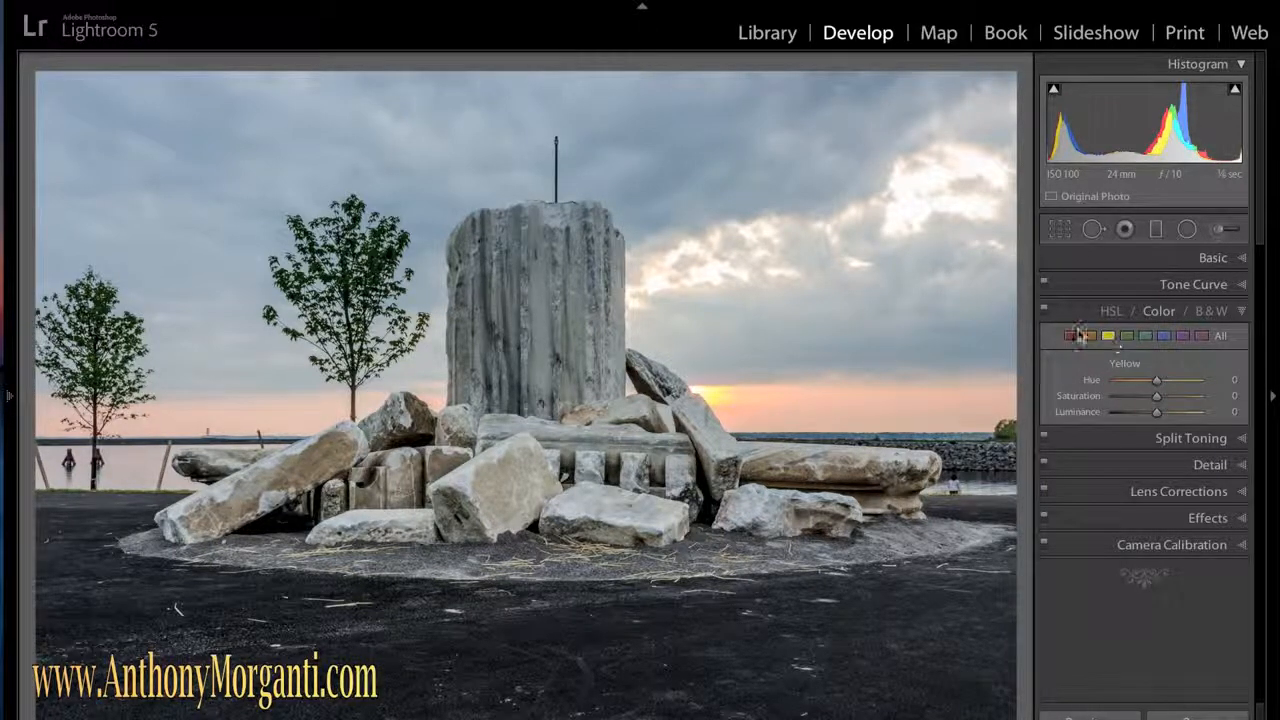
{"action": "left_click", "coordinate": [1076, 338]}
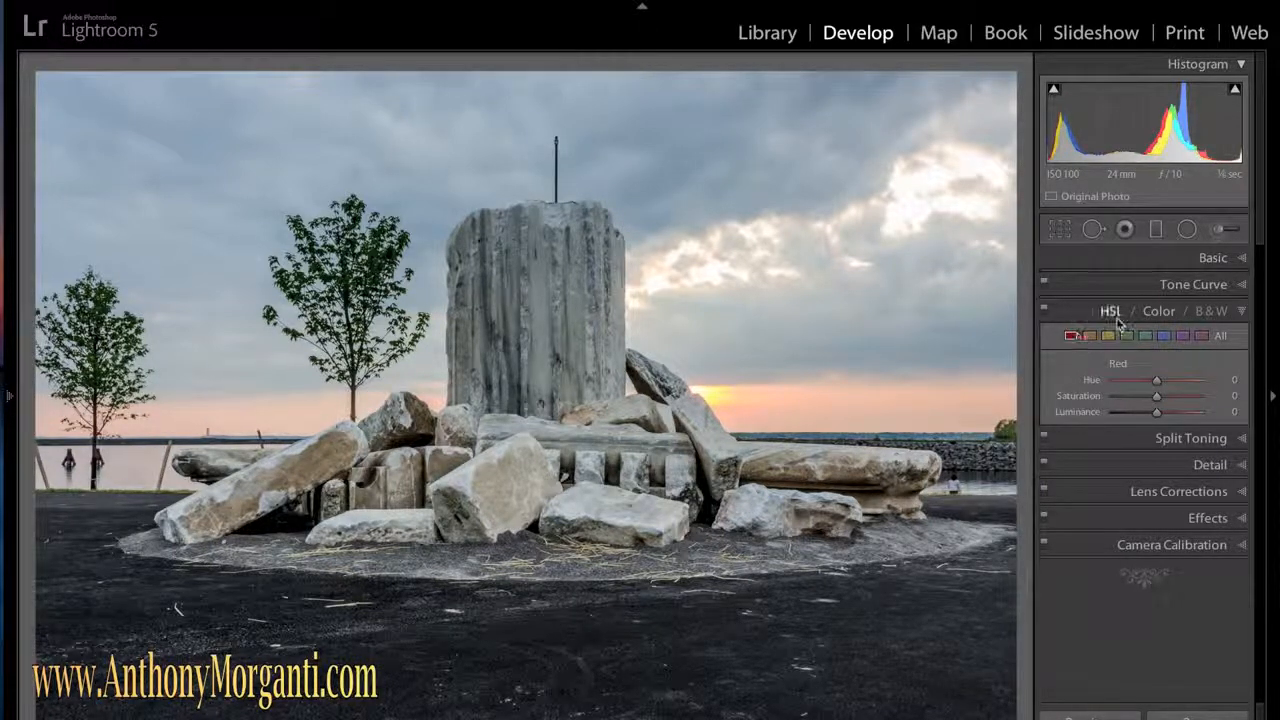
{"action": "left_click", "coordinate": [1206, 314]}
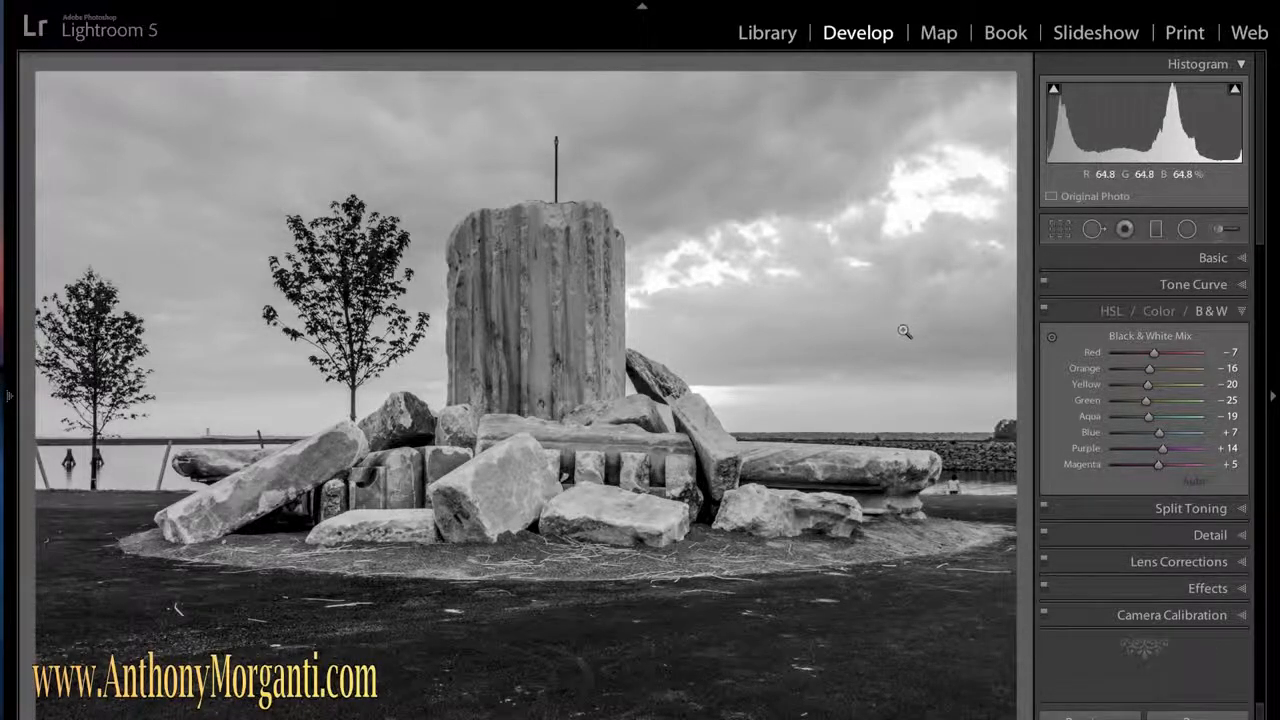
{"action": "left_click", "coordinate": [1112, 312]}
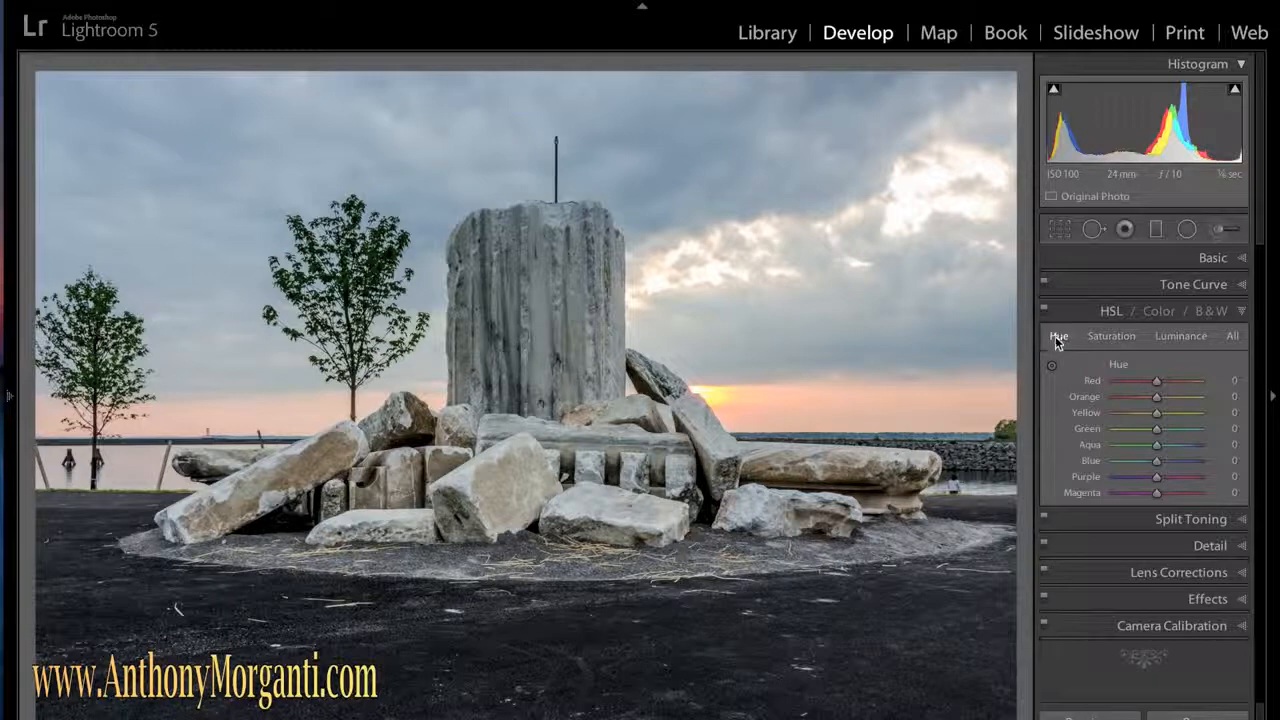
Step: Set the HSL Saturation of Orange to +37, Yellow to +25 and Blue to +49
{"action": "left_click", "coordinate": [1113, 340]}
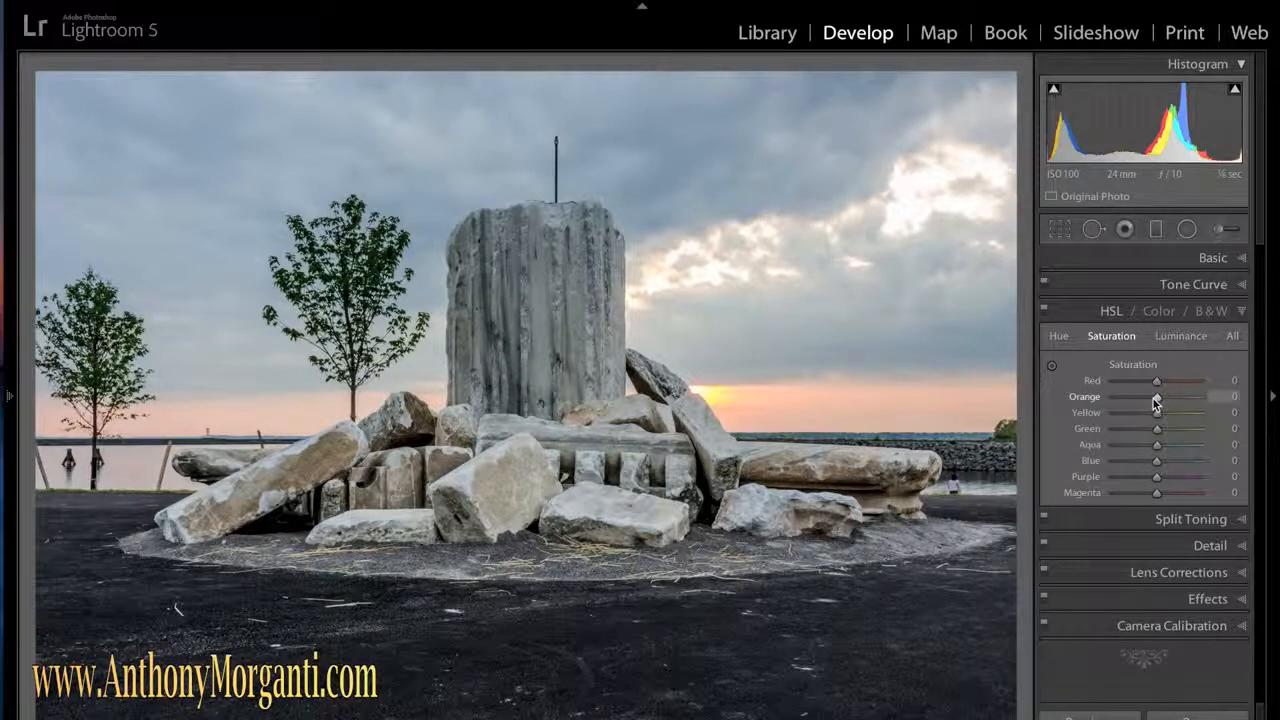
{"action": "mouse_move", "coordinate": [1157, 404]}
{"action": "left_mouse_down"}
{"action": "mouse_move", "coordinate": [1176, 403]}
{"action": "mouse_move", "coordinate": [1170, 417]}
{"action": "left_mouse_up"}
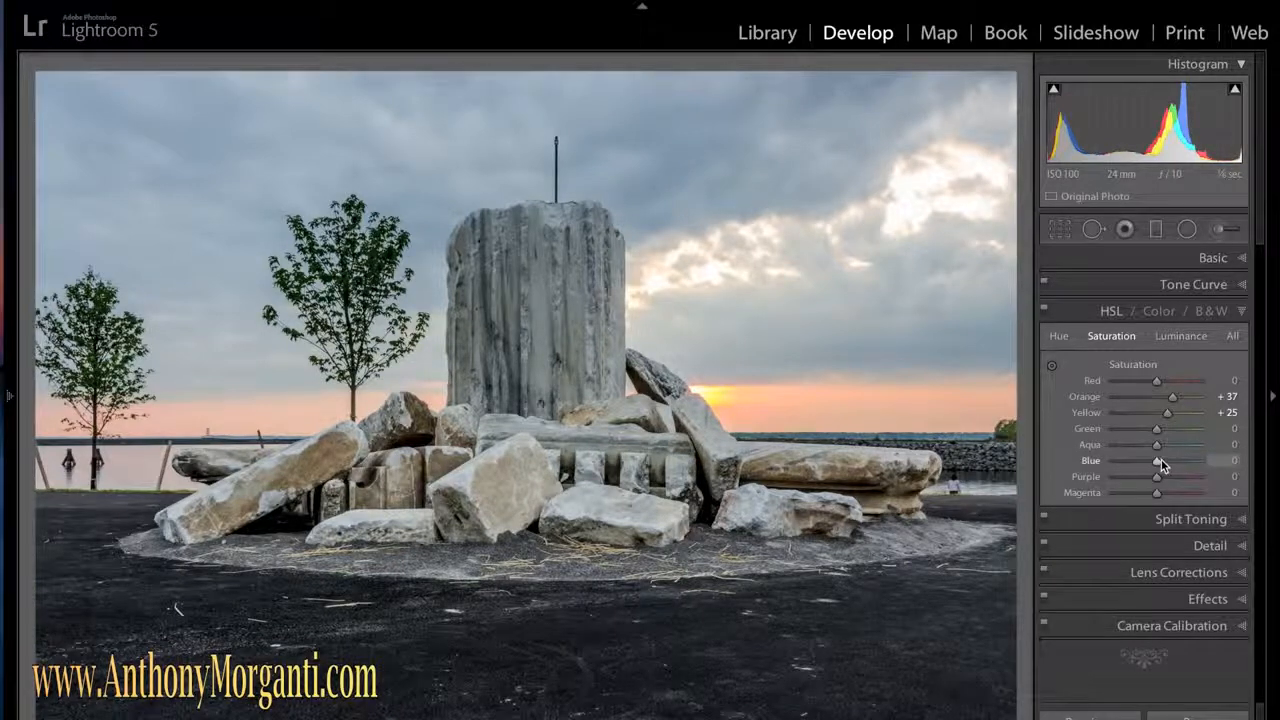
{"action": "left_click_drag", "start_coordinate": [1157, 461], "coordinate": [1178, 466]}
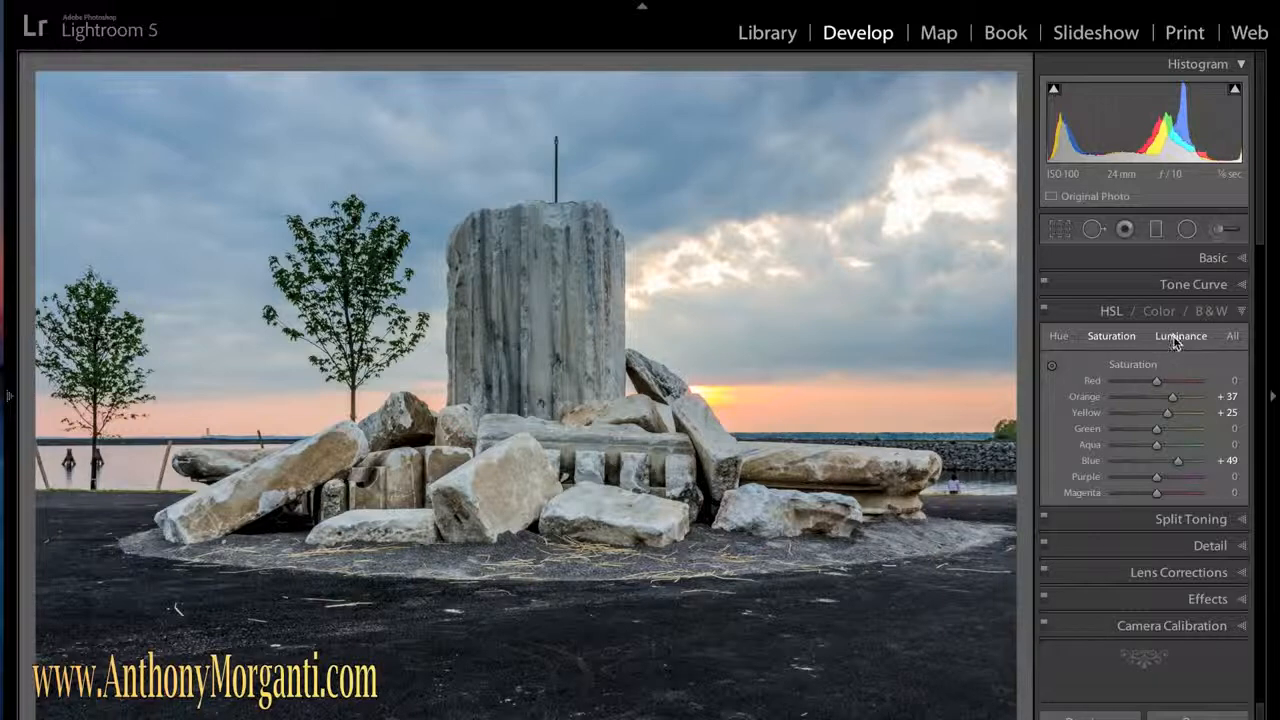
Step: Set the HSL Luminance of Orange to -41, Yellow to -34 and Blue to -37
{"action": "left_click", "coordinate": [1178, 340]}
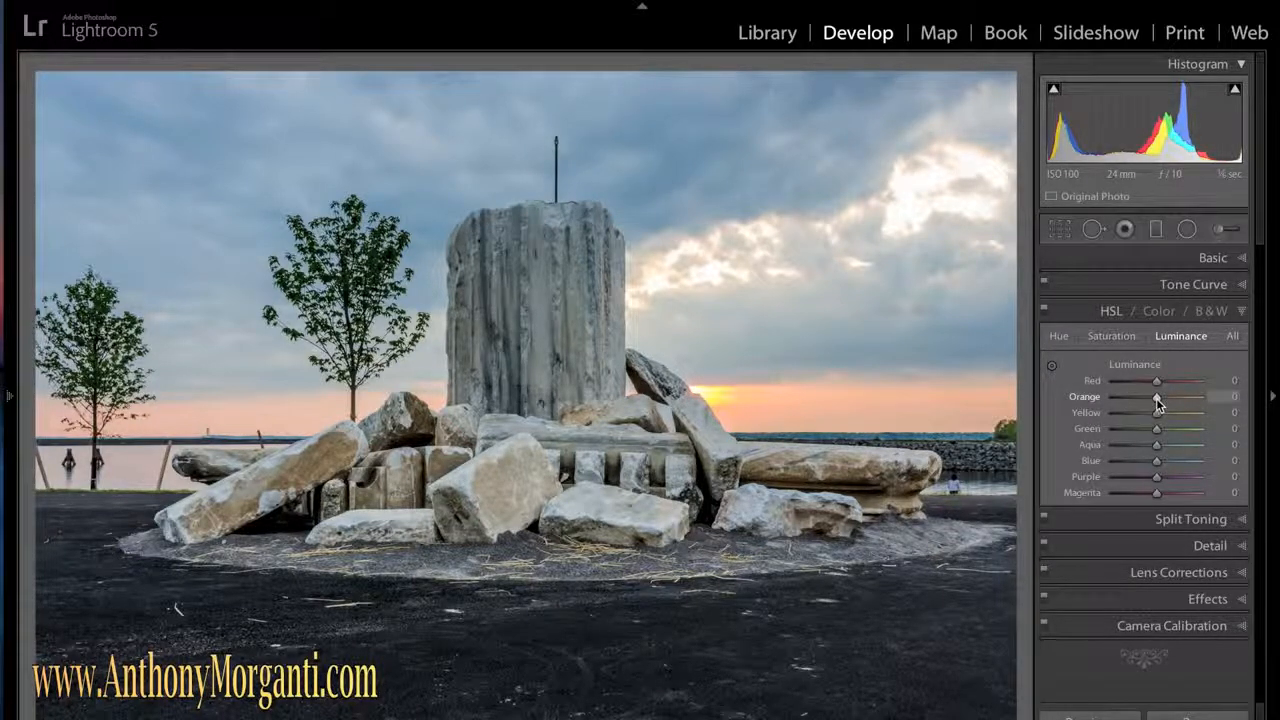
{"action": "mouse_move", "coordinate": [1157, 400]}
{"action": "left_mouse_down"}
{"action": "mouse_move", "coordinate": [1138, 399]}
{"action": "mouse_move", "coordinate": [1160, 420]}
{"action": "mouse_move", "coordinate": [1146, 415]}
{"action": "left_mouse_up"}
{"action": "left_click_drag", "start_coordinate": [1156, 463], "coordinate": [1143, 460]}
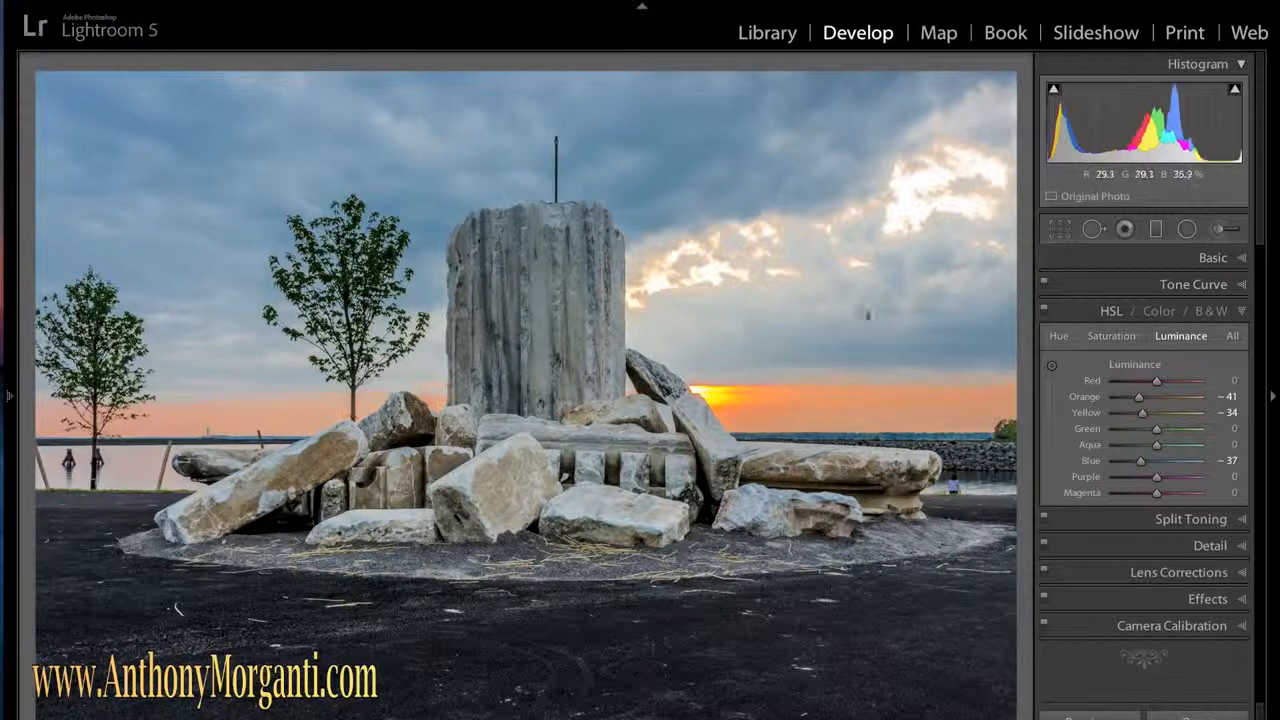
{"action": "left_click", "coordinate": [1241, 313]}
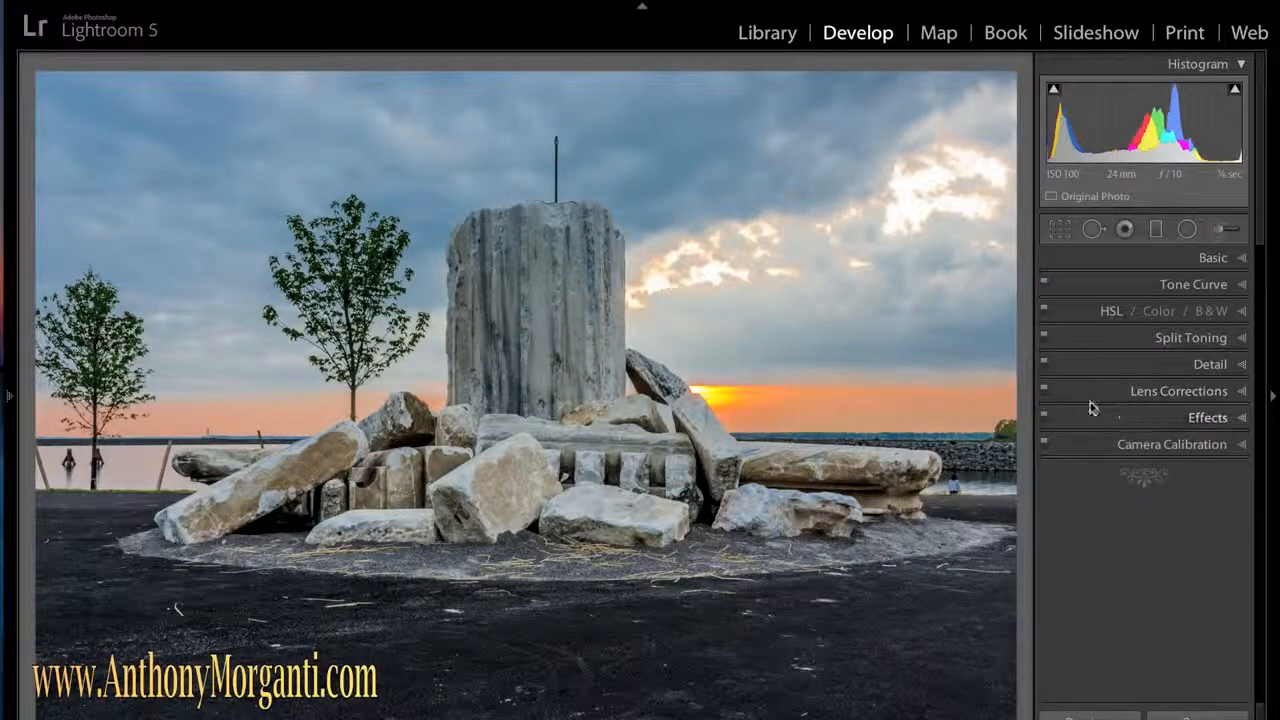
Step: Set the Sharpening Amount to 70 and the Noise Reduction Luminance to 39
{"action": "left_click", "coordinate": [1244, 366]}
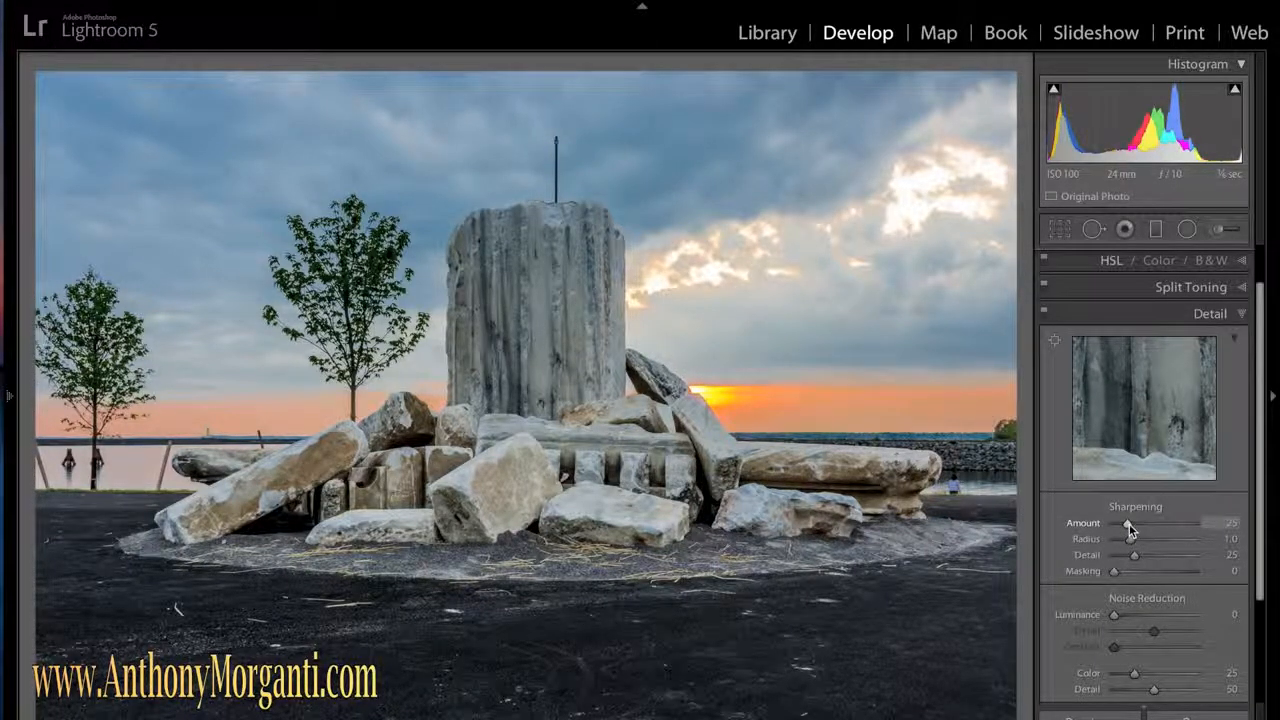
{"action": "left_click_drag", "start_coordinate": [1125, 524], "coordinate": [1151, 527]}
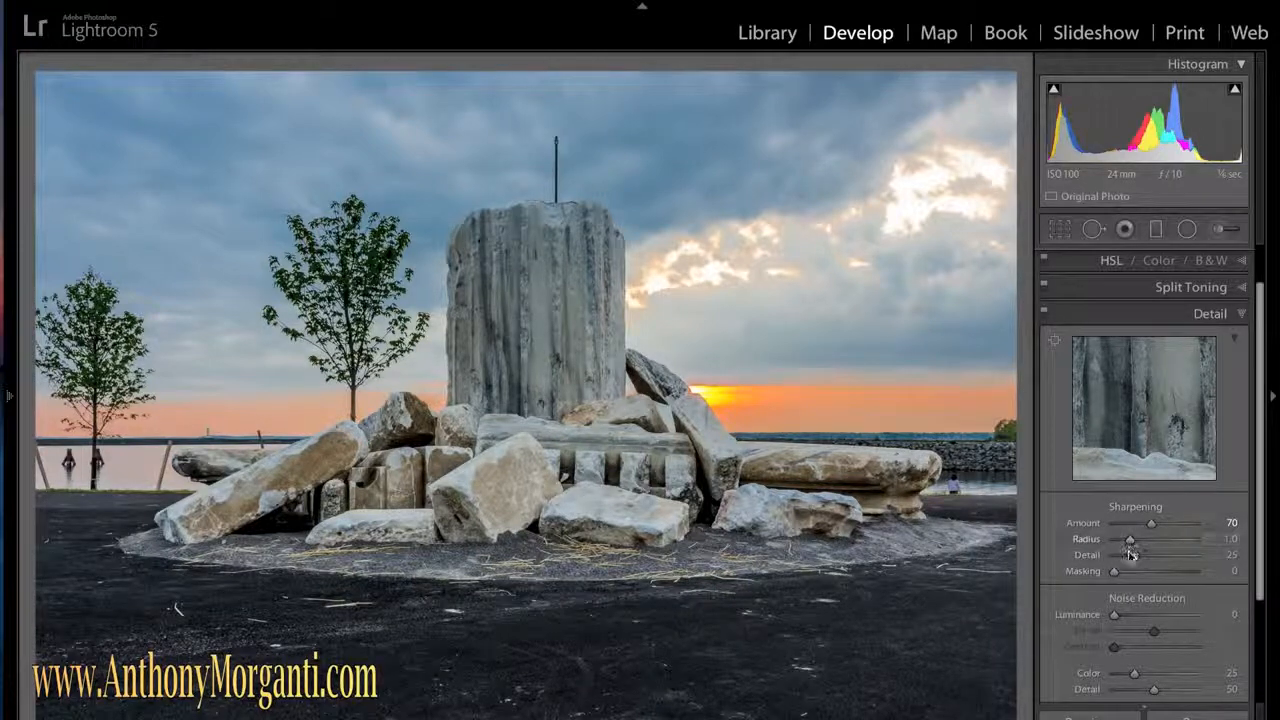
{"action": "left_click_drag", "start_coordinate": [1113, 618], "coordinate": [1145, 617]}
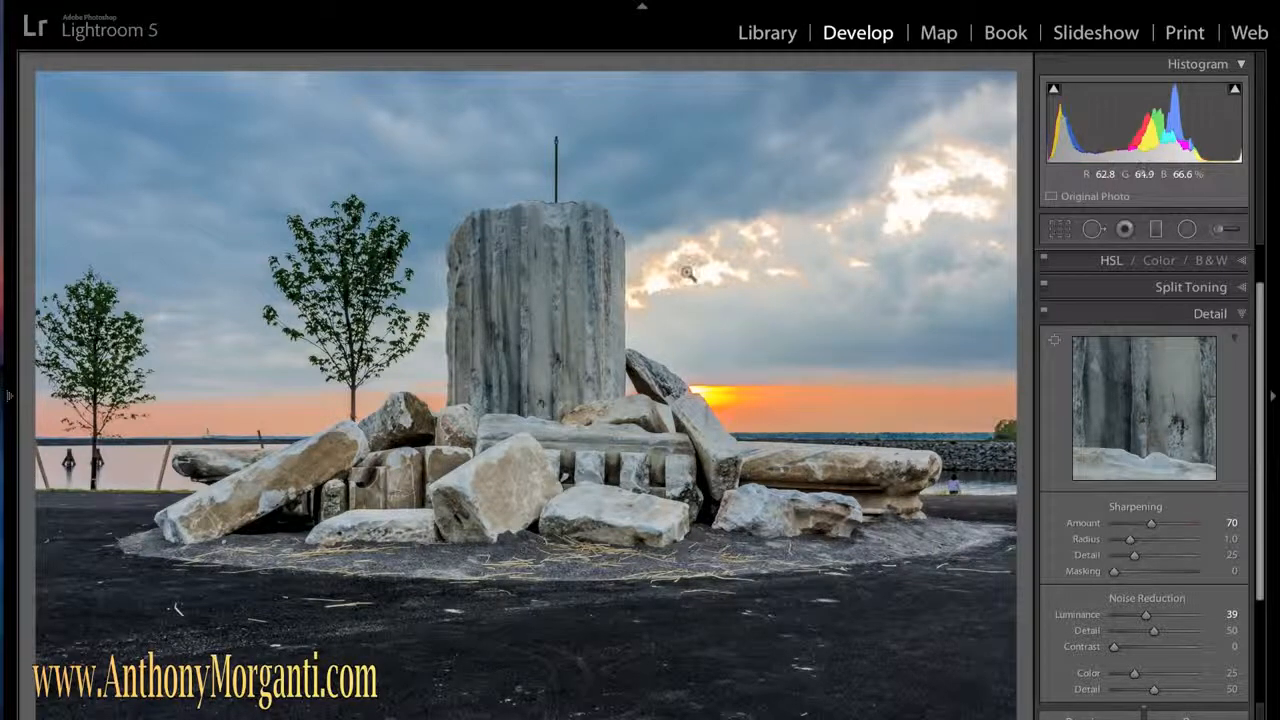
{"action": "left_click", "coordinate": [1244, 315]}
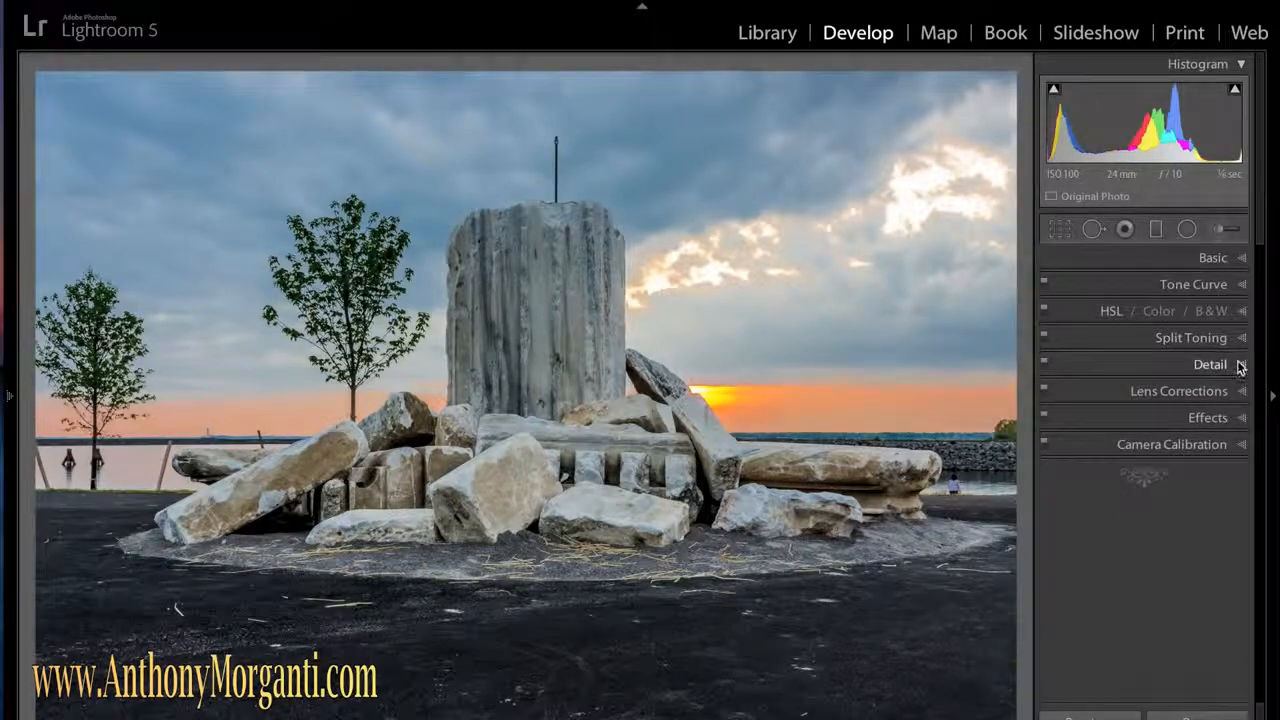
Step: Review the available Camera Calibration profiles while keeping Adobe Standard selected
{"action": "left_click", "coordinate": [1242, 447]}
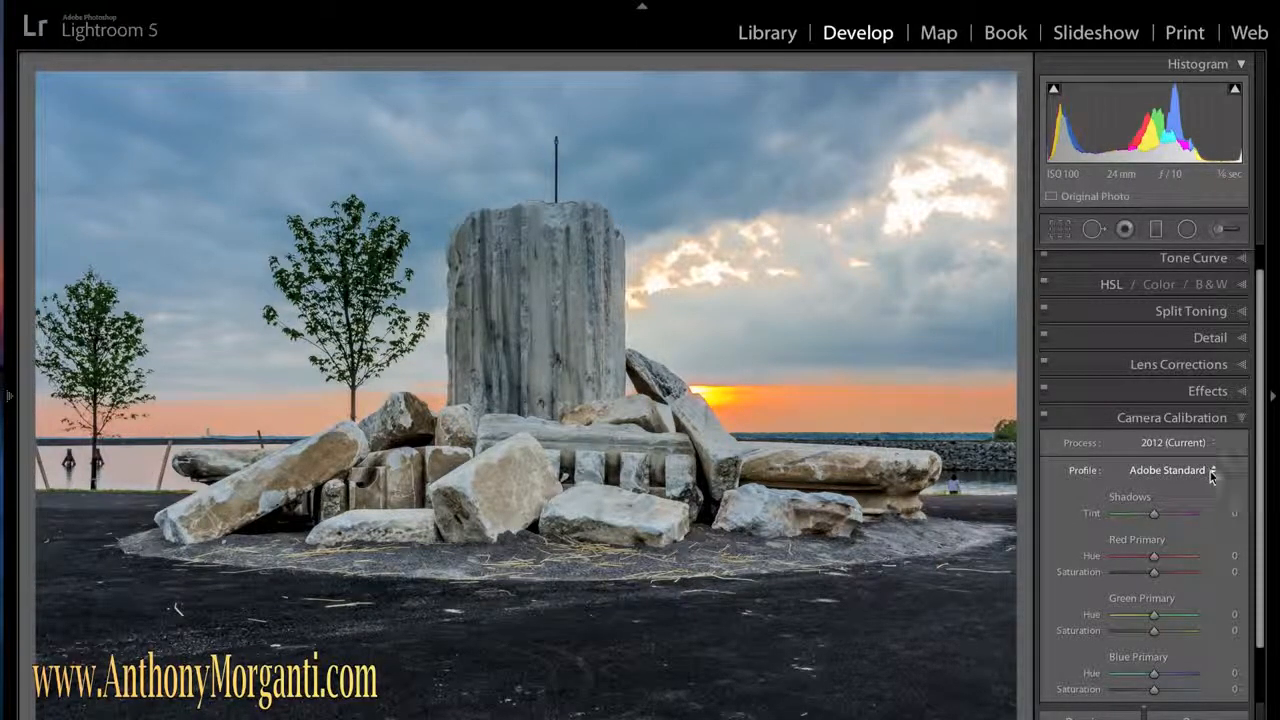
{"action": "left_click", "coordinate": [1205, 470]}
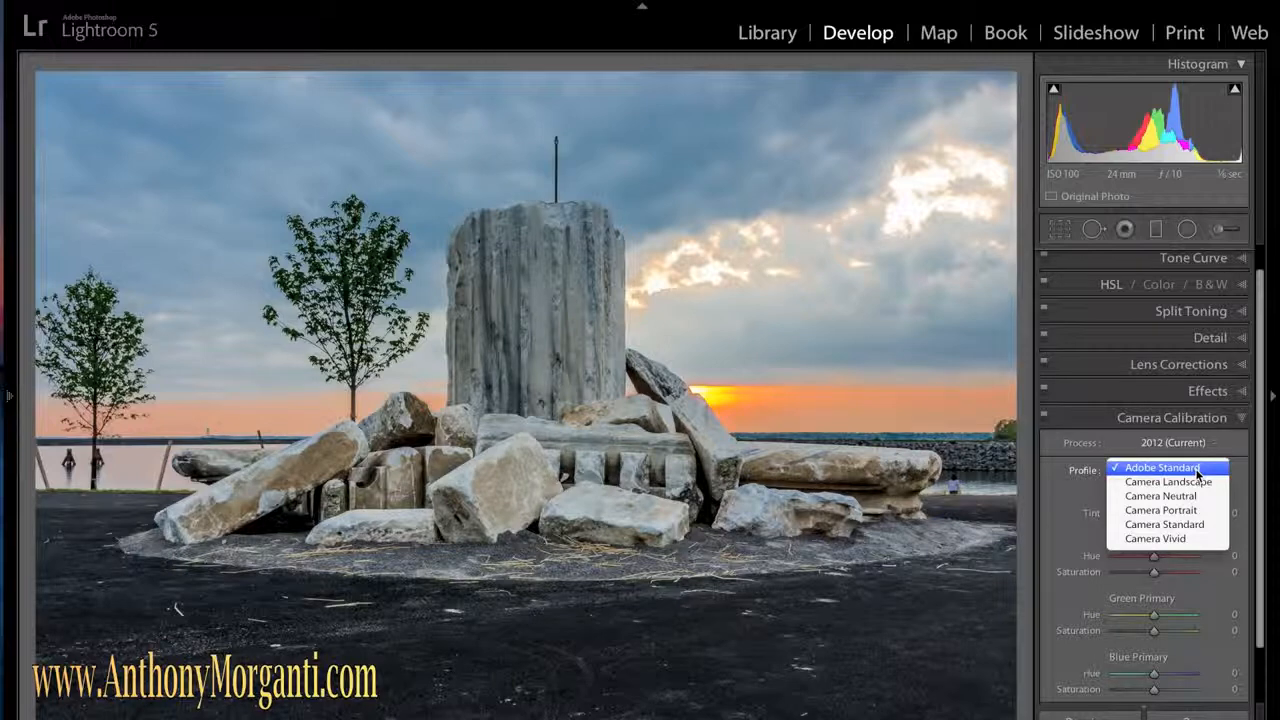
{"action": "left_click", "coordinate": [1195, 468]}
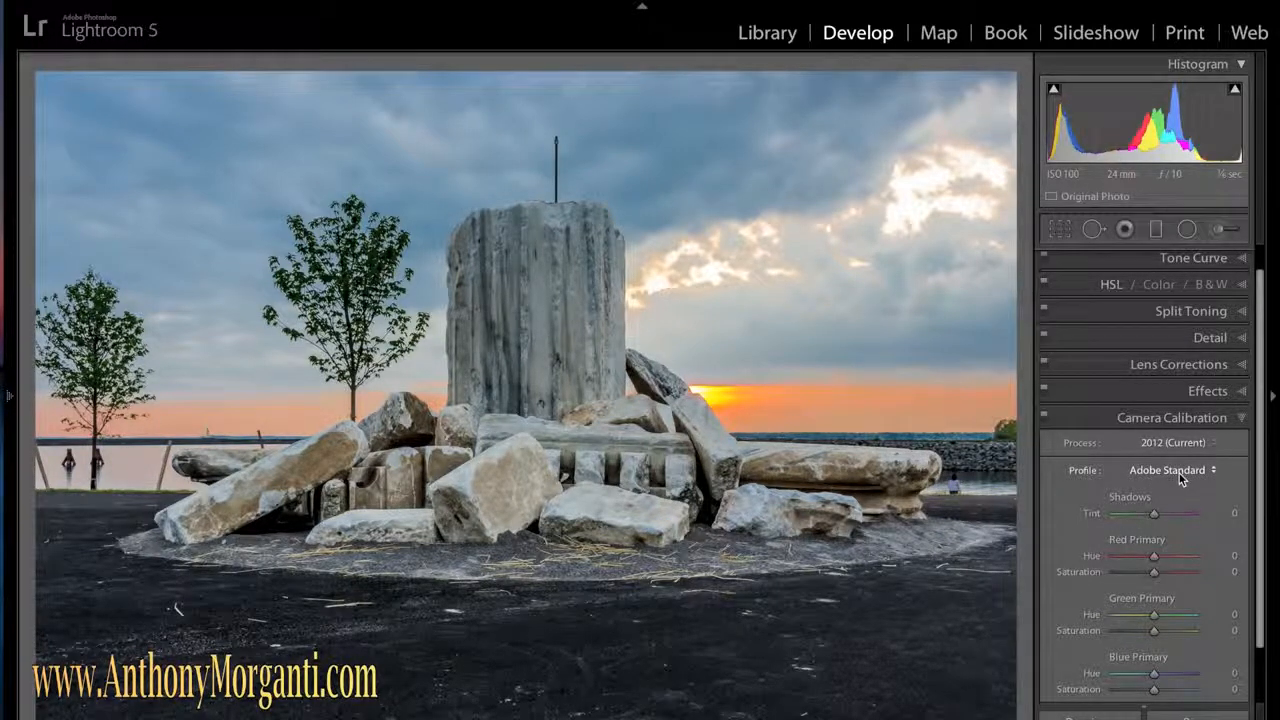
{"action": "left_click", "coordinate": [1180, 477]}
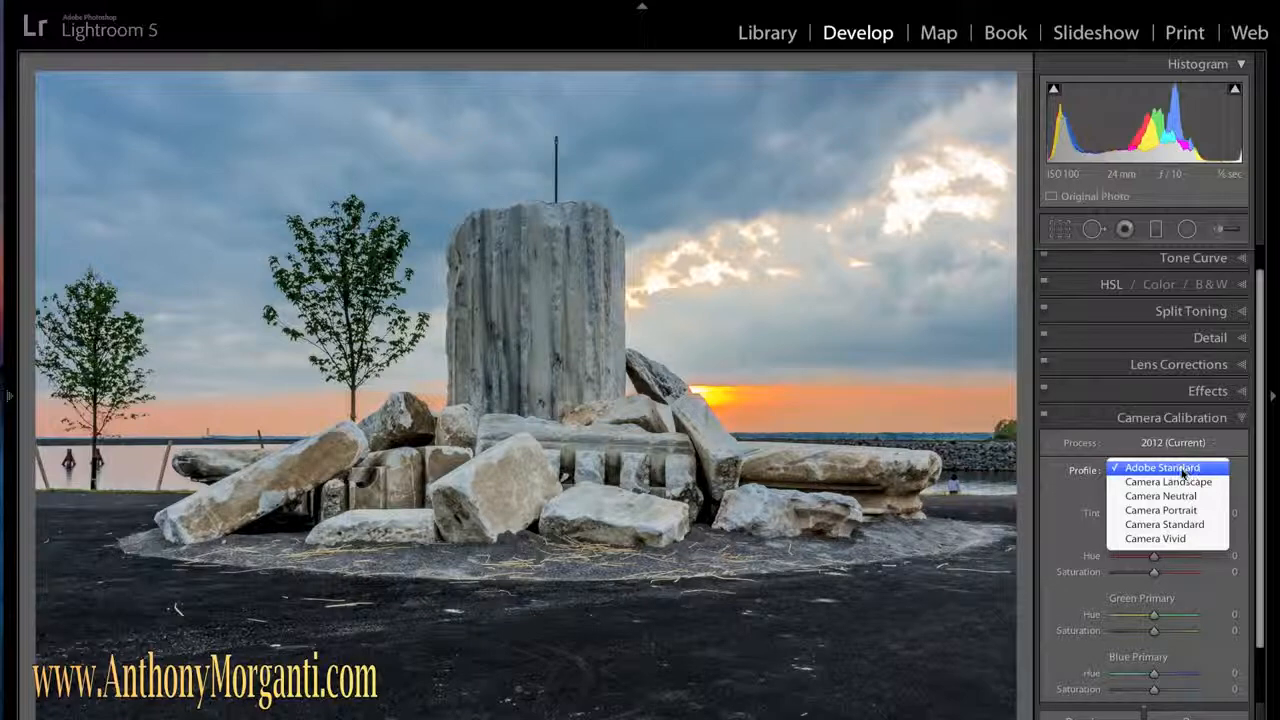
{"action": "left_click", "coordinate": [1249, 448]}
Step: Try the Camera Landscape, Camera Neutral, Camera Portrait and Camera Standard profiles in turn on the photo
{"action": "left_click", "coordinate": [1211, 473]}
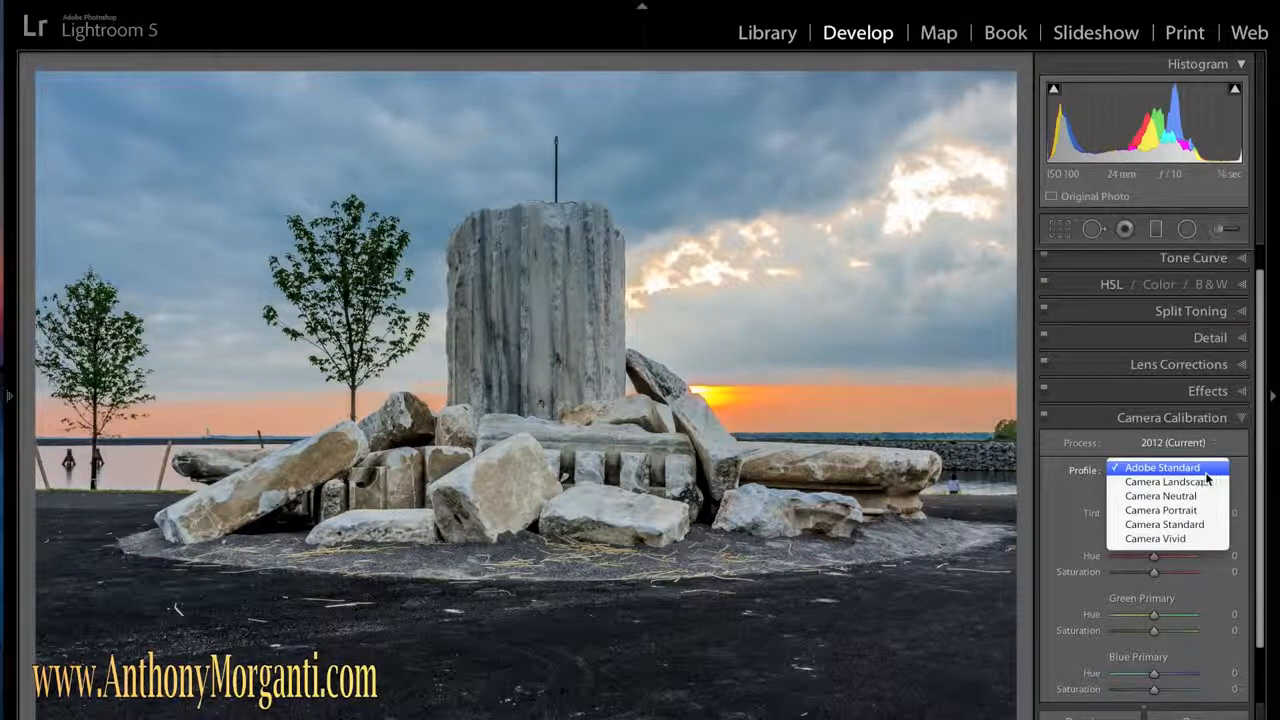
{"action": "left_click", "coordinate": [1195, 485]}
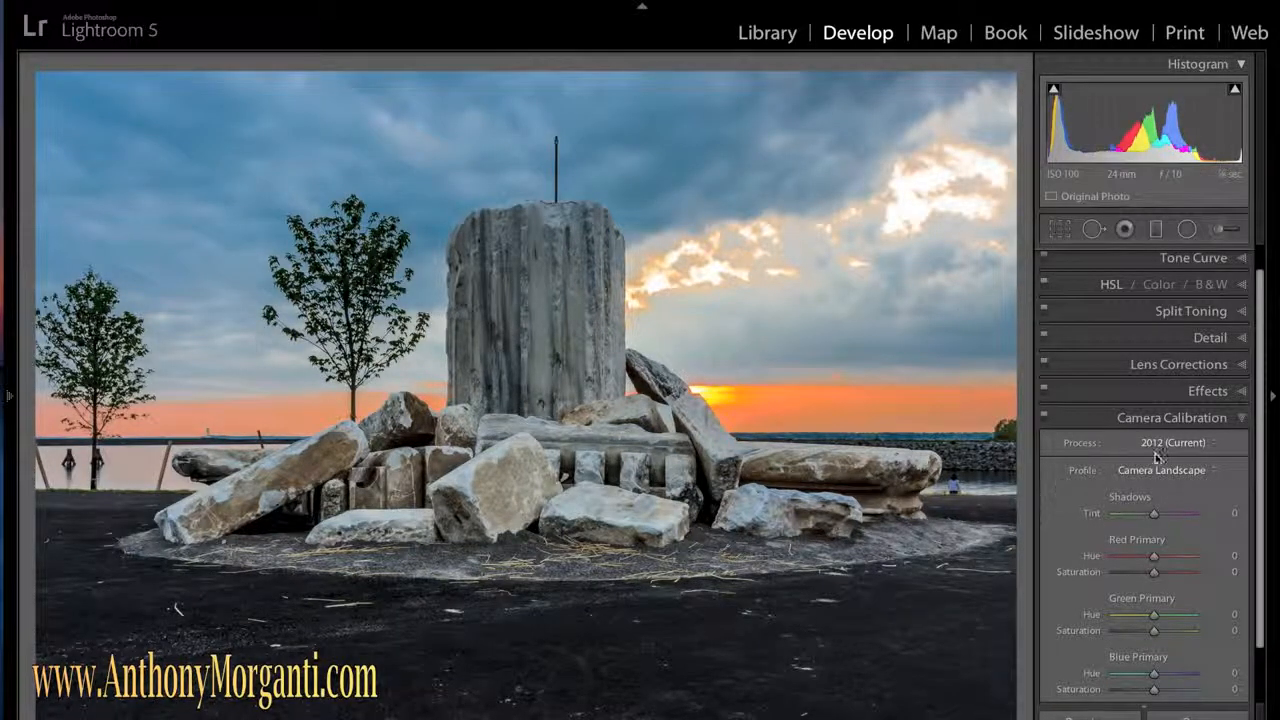
{"action": "left_click", "coordinate": [1193, 472]}
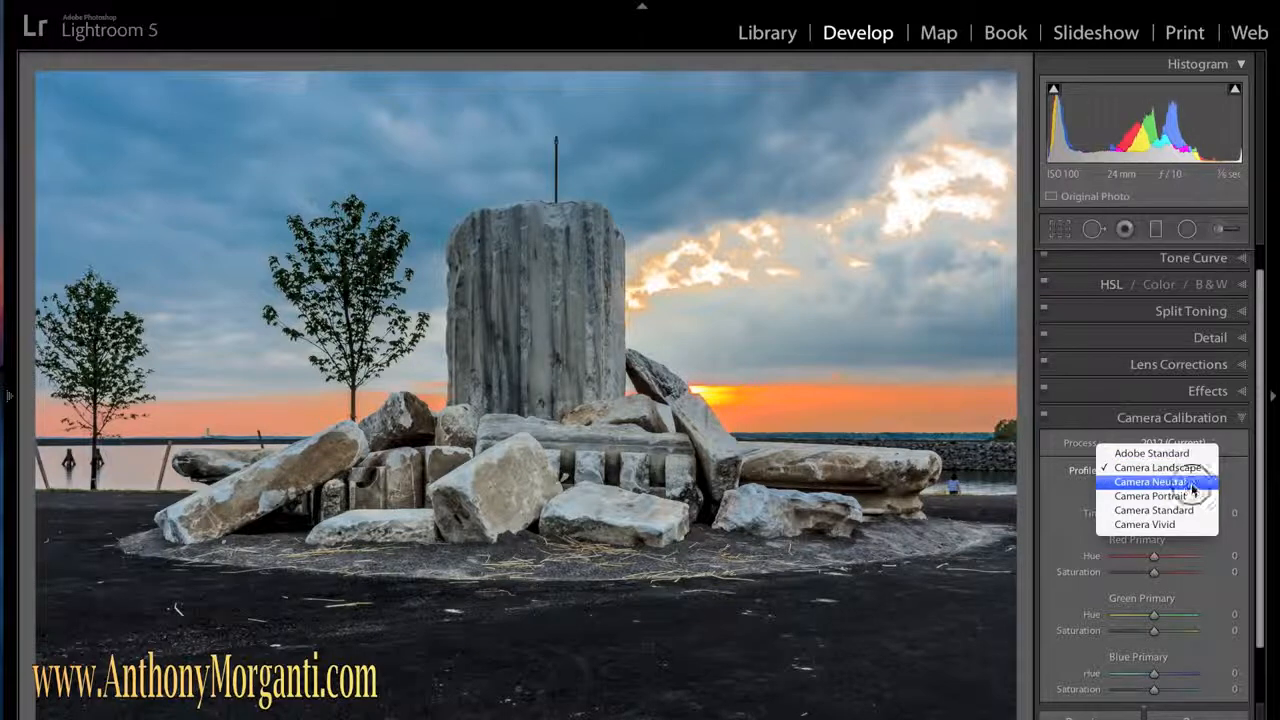
{"action": "left_click", "coordinate": [1193, 482]}
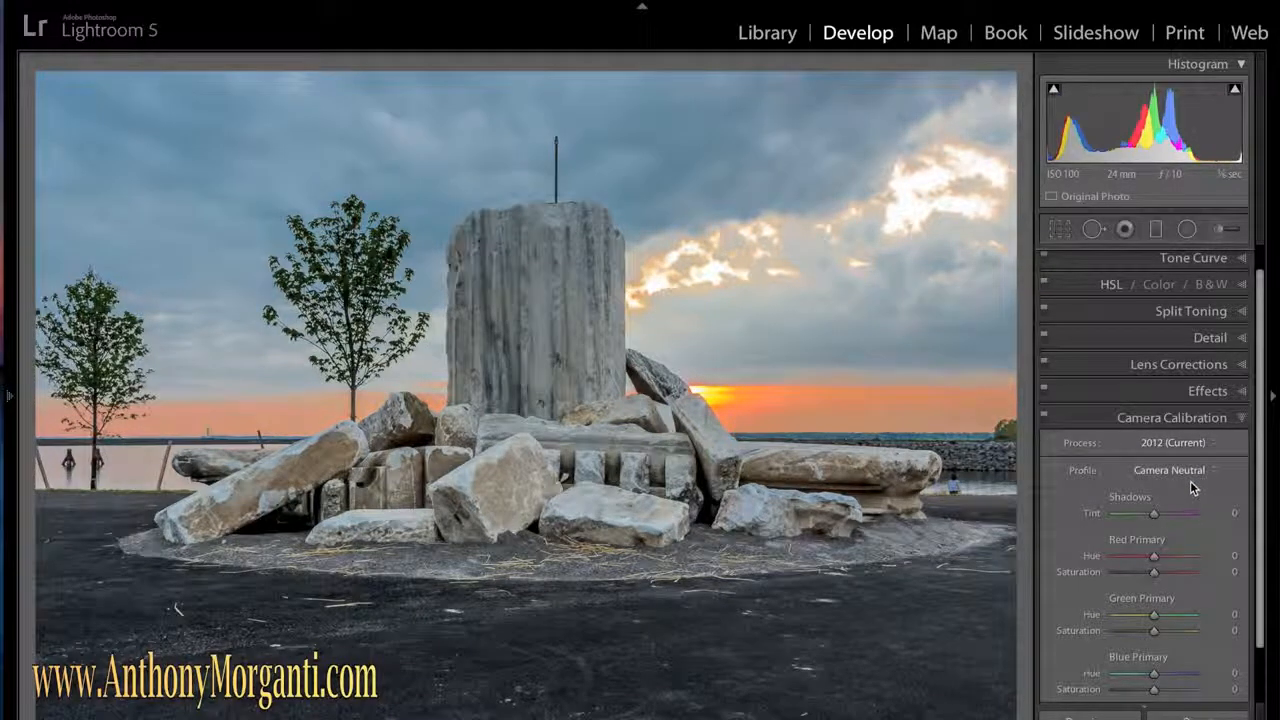
{"action": "left_click", "coordinate": [1191, 474]}
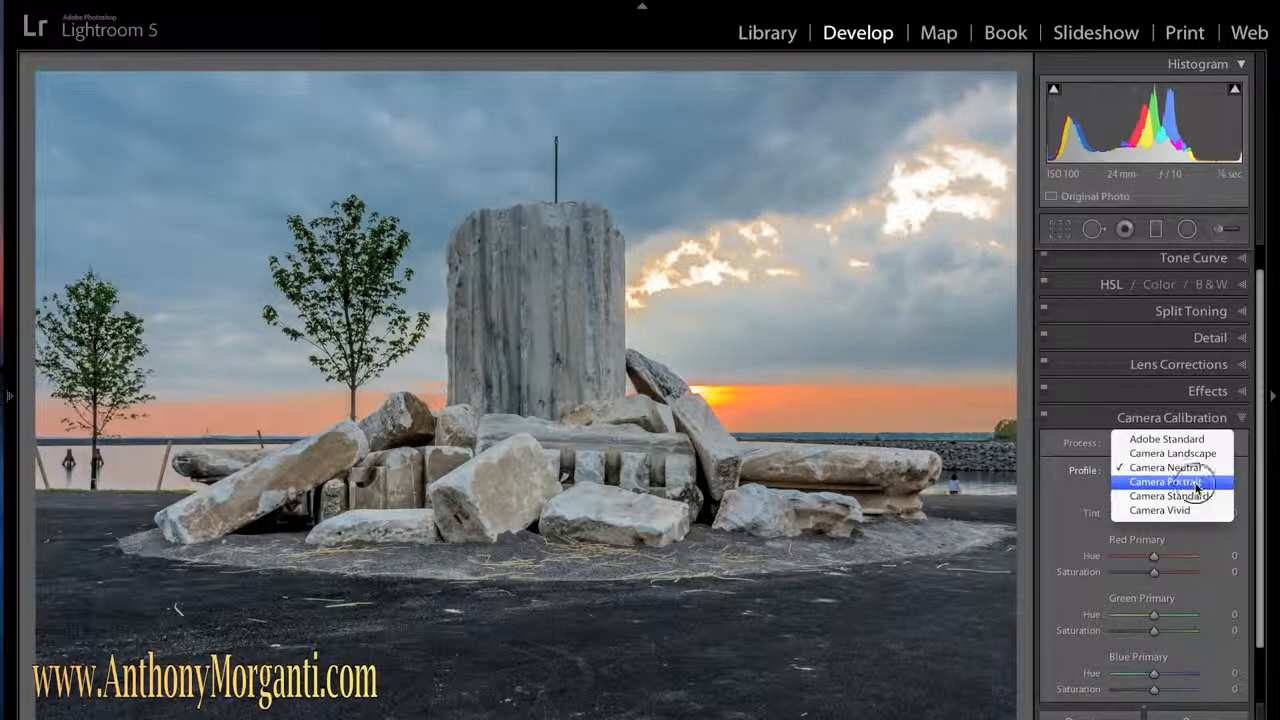
{"action": "left_click", "coordinate": [1197, 488]}
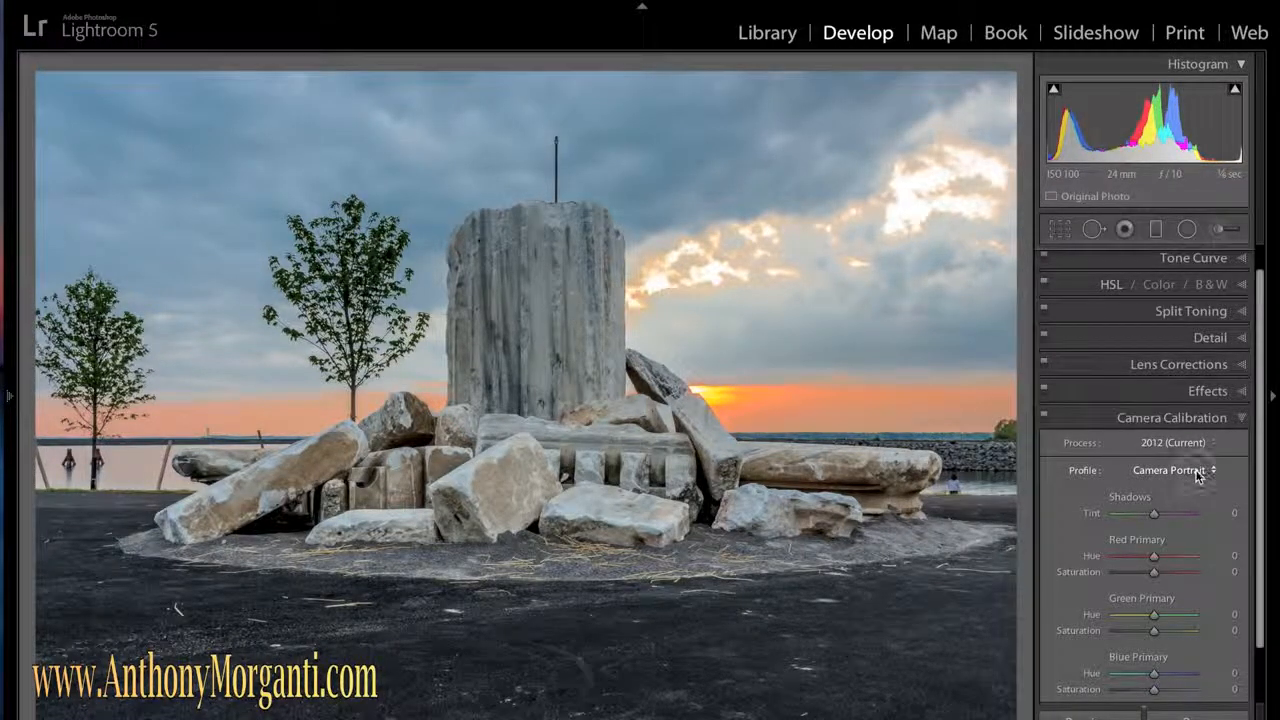
{"action": "left_click", "coordinate": [1198, 475]}
{"action": "left_click", "coordinate": [1198, 484]}
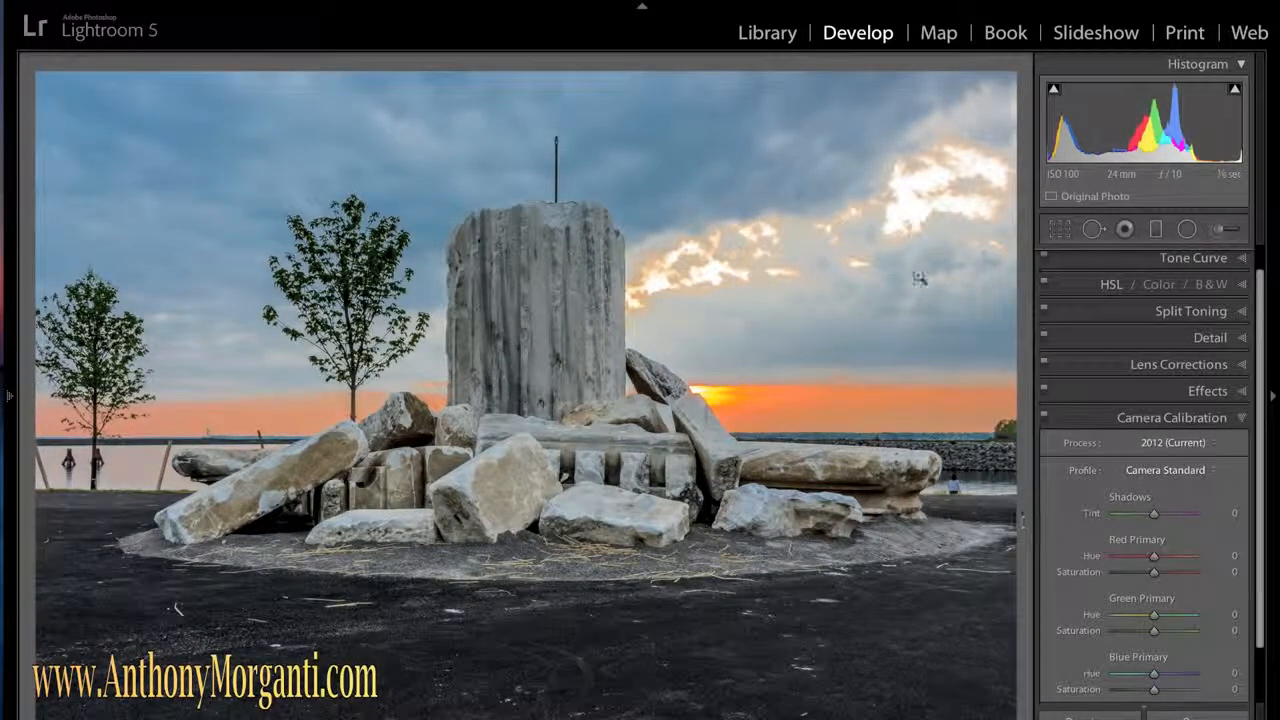
Step: Try the Camera Vivid profile and the Camera Landscape profile on the photo
{"action": "left_click", "coordinate": [1183, 478]}
{"action": "left_click", "coordinate": [1185, 485]}
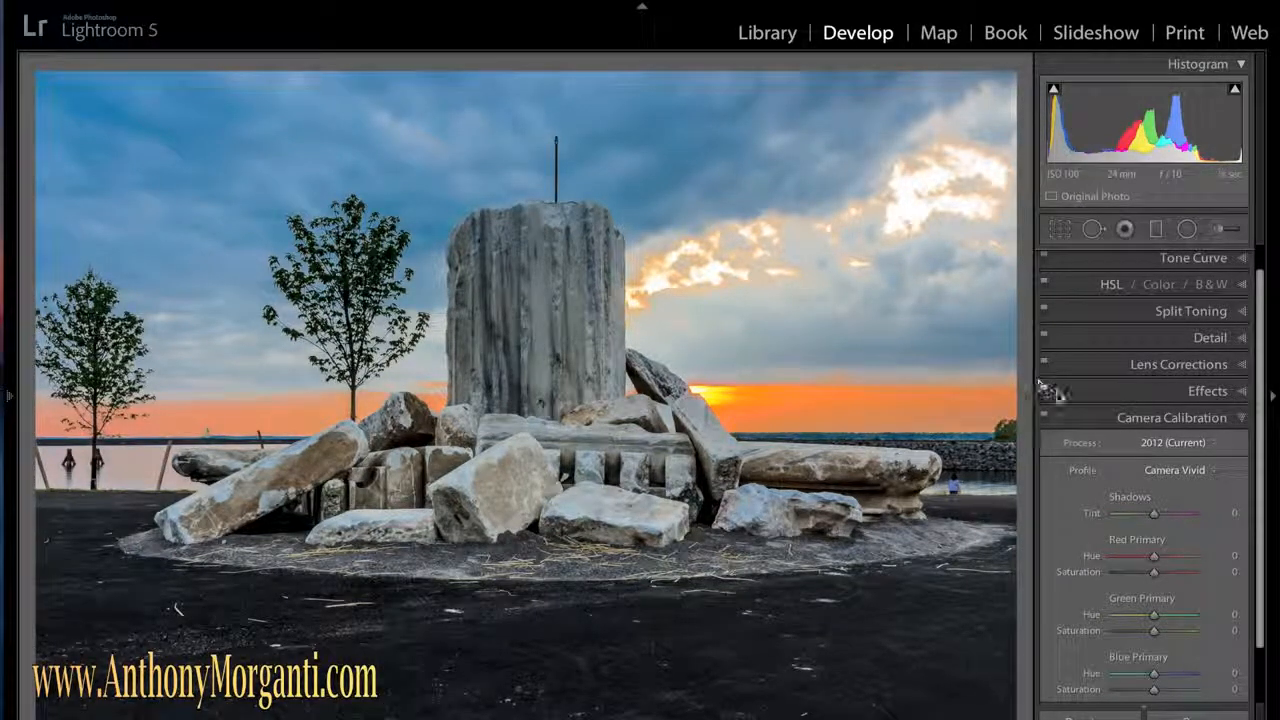
{"action": "left_click", "coordinate": [1210, 472]}
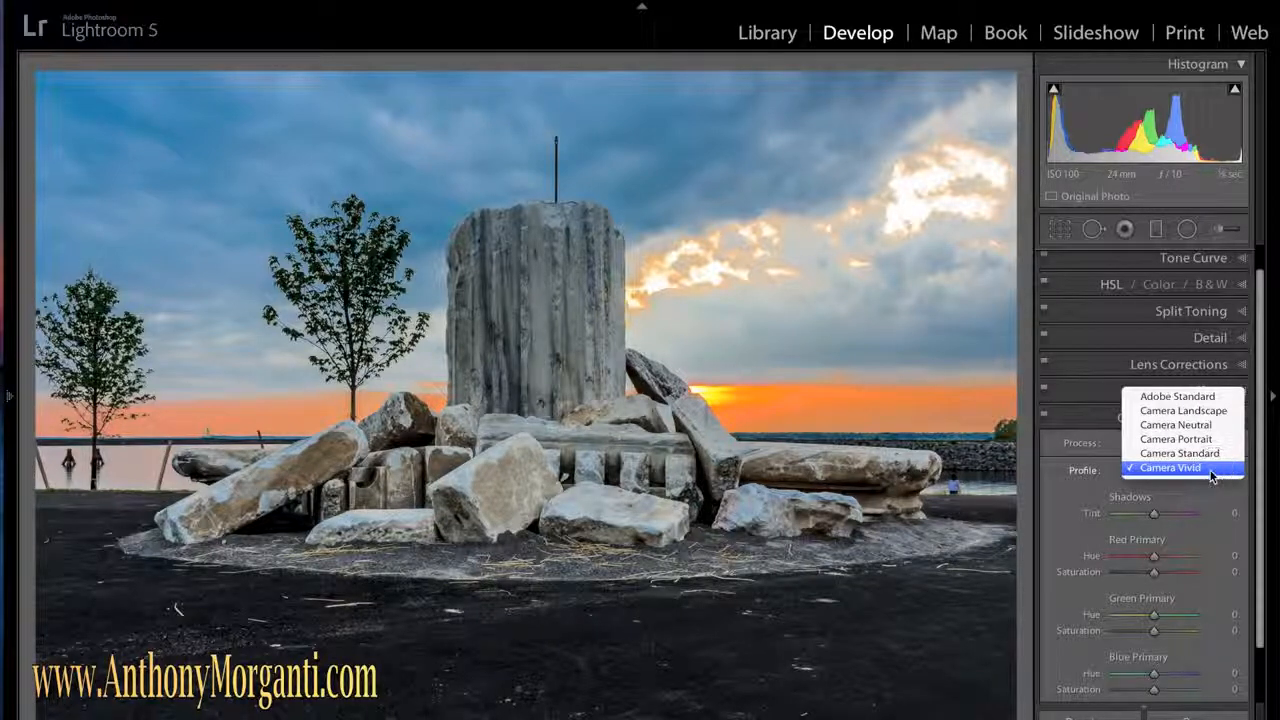
{"action": "left_click", "coordinate": [1204, 412]}
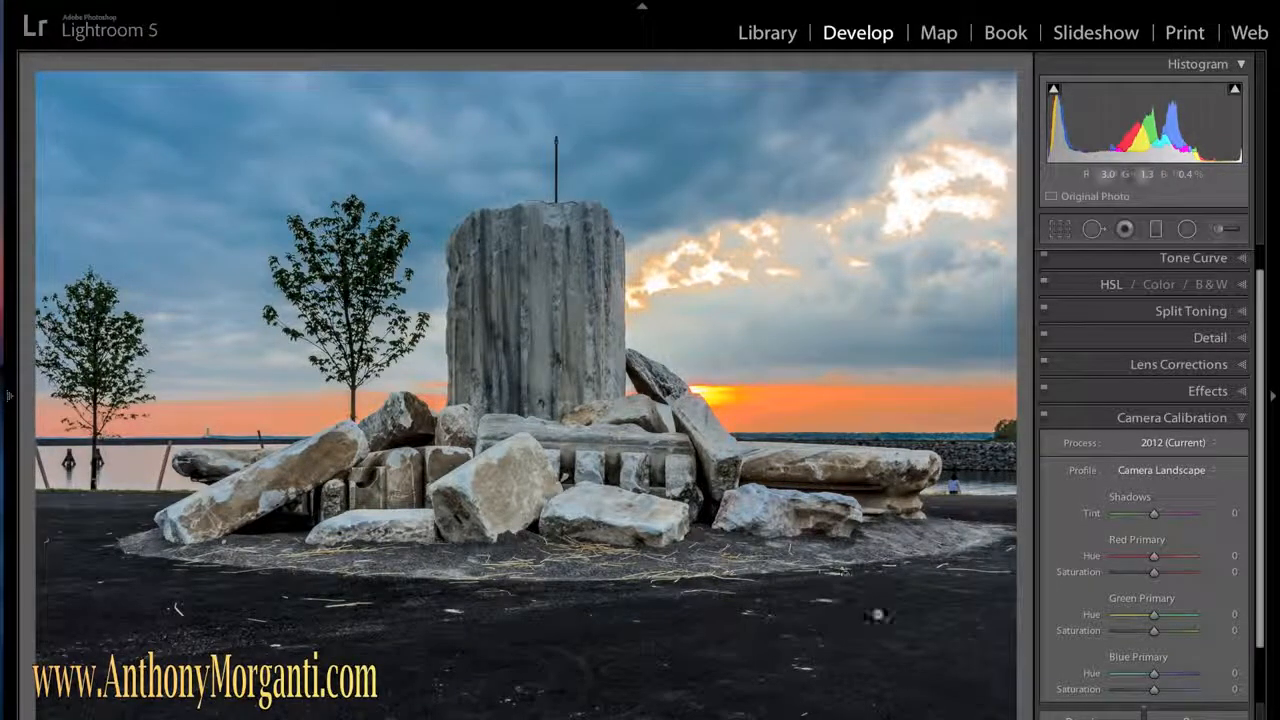
Step: Set the Camera Calibration profile back to Adobe Standard and collapse those settings
{"action": "left_click", "coordinate": [1195, 470]}
{"action": "left_click", "coordinate": [1195, 455]}
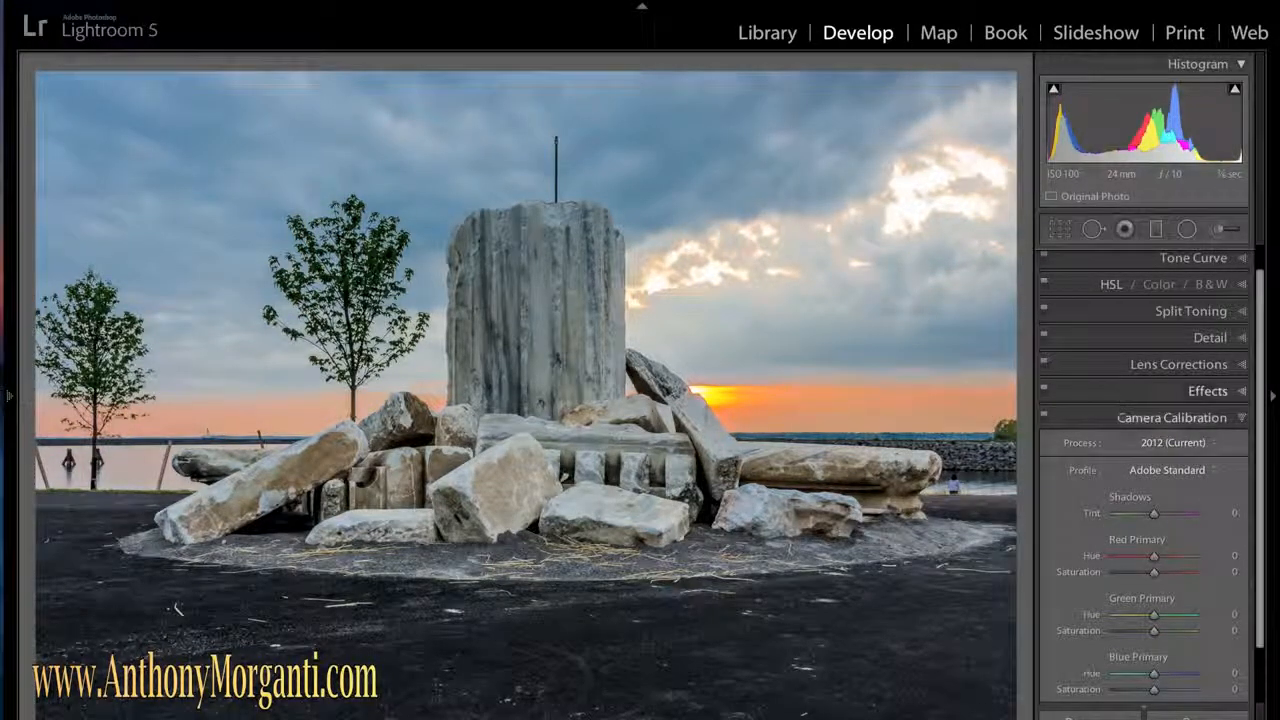
{"action": "left_click", "coordinate": [1240, 420]}
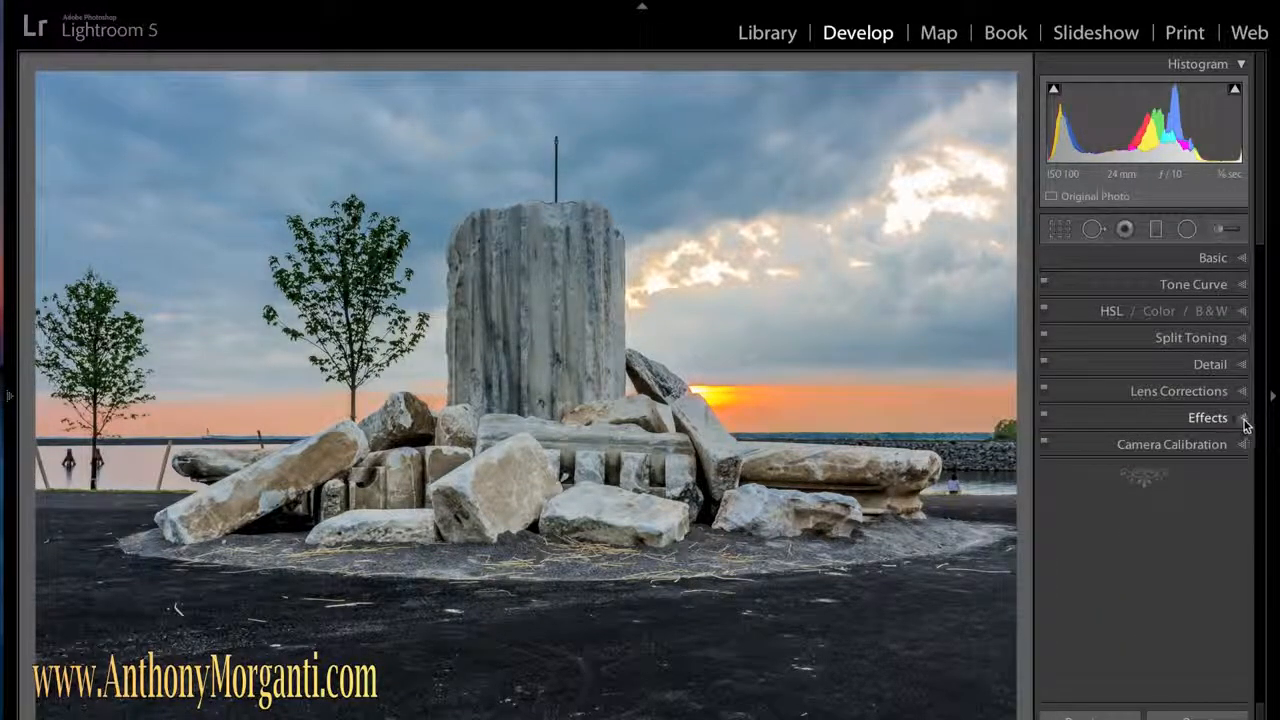
Step: Darken the photo's edges with a Highlight Priority post-crop vignette, setting its Amount to -26
{"action": "left_click", "coordinate": [1243, 420]}
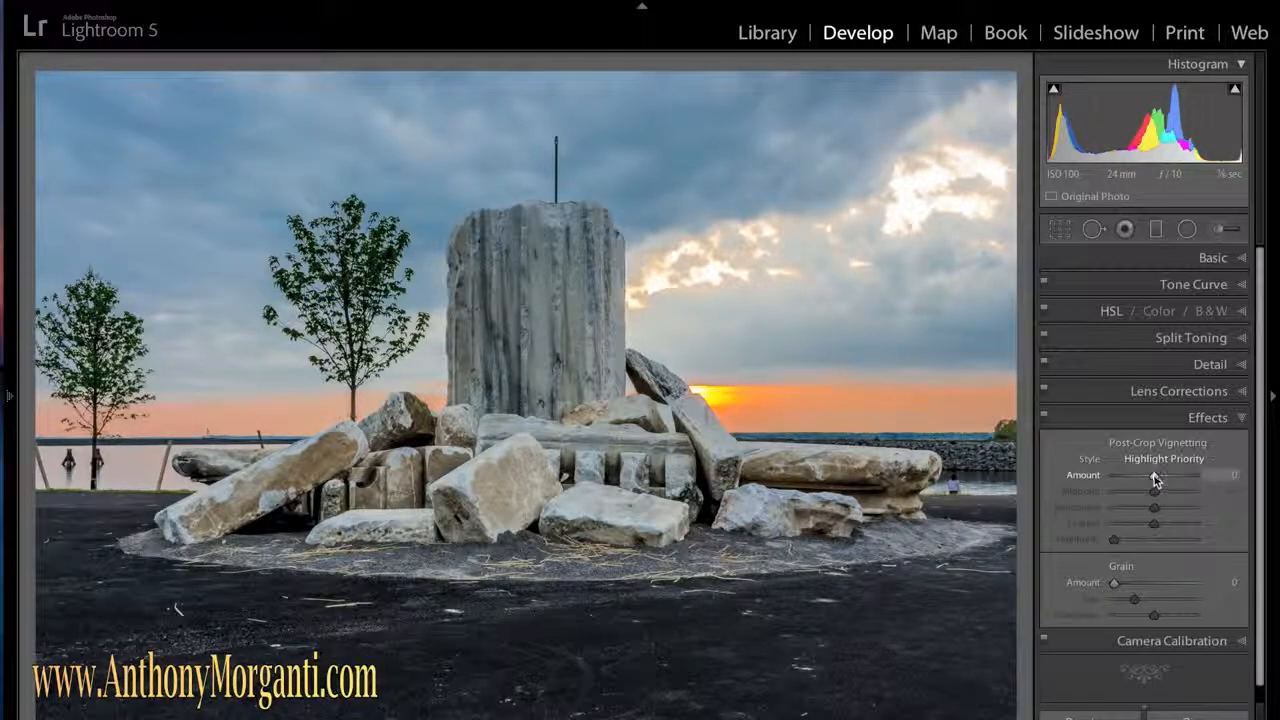
{"action": "mouse_move", "coordinate": [1154, 481]}
{"action": "left_mouse_down"}
{"action": "mouse_move", "coordinate": [1171, 480]}
{"action": "mouse_move", "coordinate": [1120, 478]}
{"action": "mouse_move", "coordinate": [1154, 474]}
{"action": "mouse_move", "coordinate": [1142, 477]}
{"action": "left_mouse_up"}
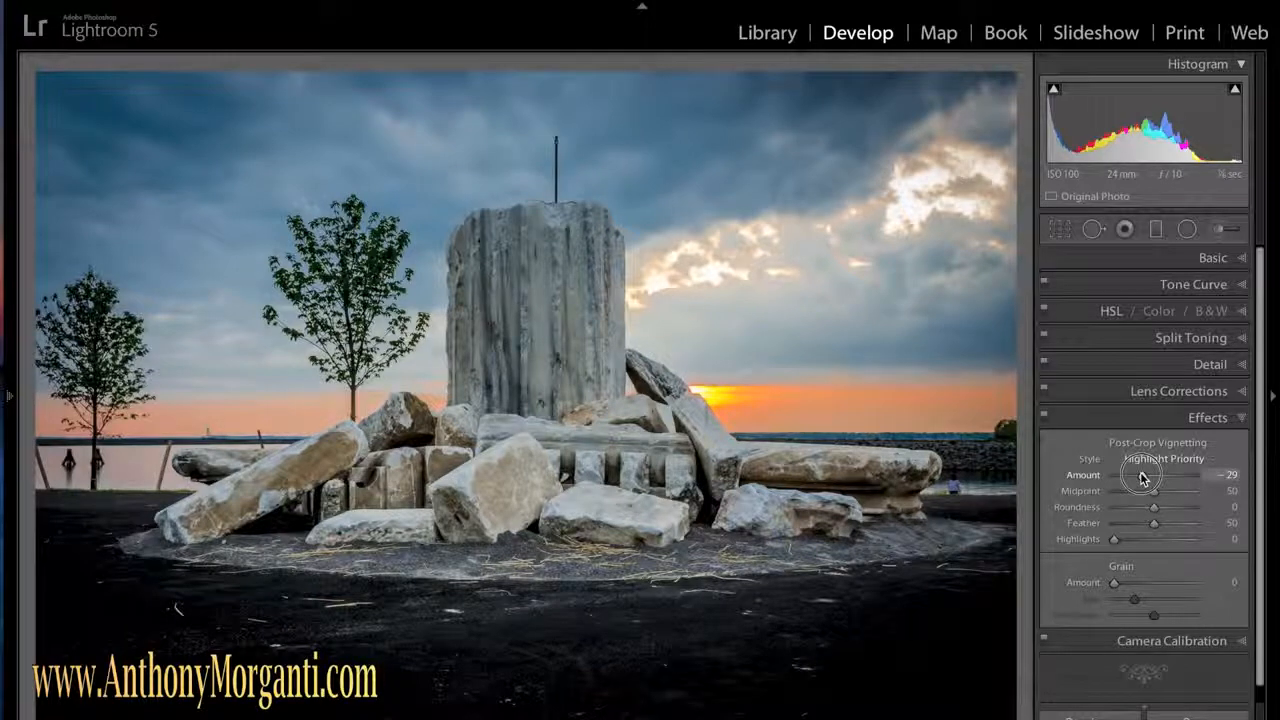
{"action": "left_click_drag", "start_coordinate": [1143, 478], "coordinate": [1144, 479]}
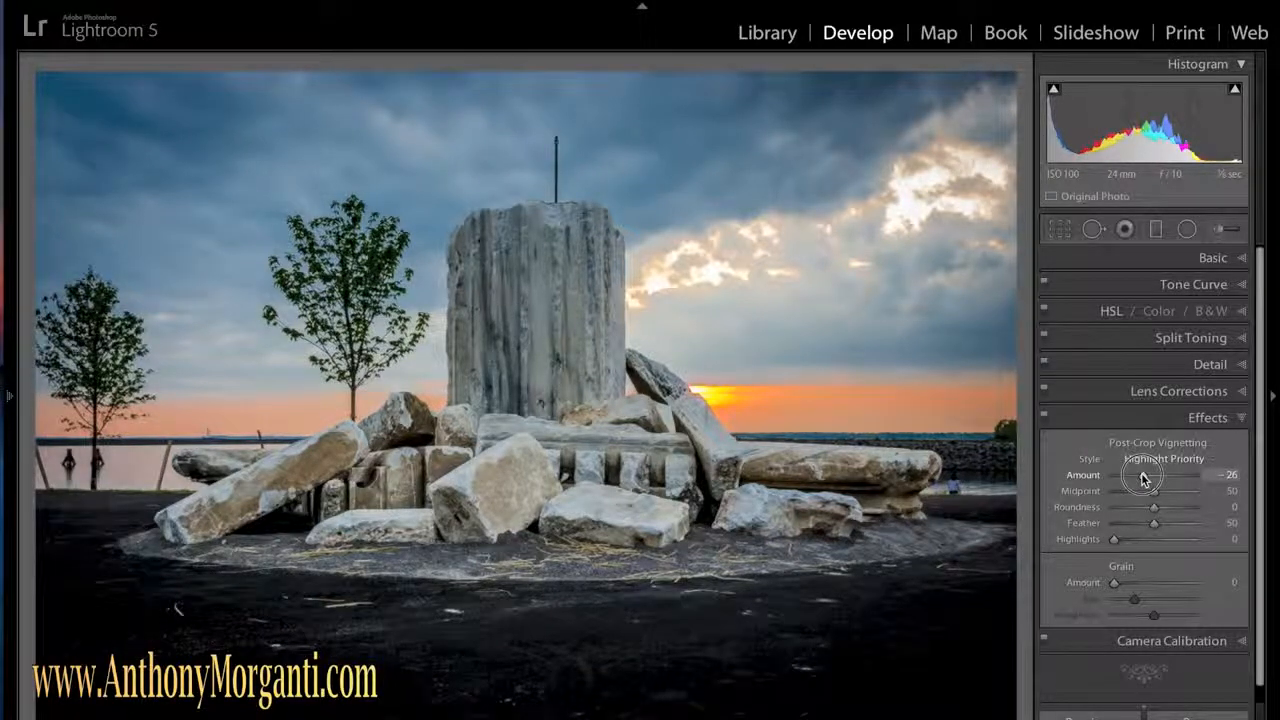
{"action": "left_click", "coordinate": [1241, 420]}
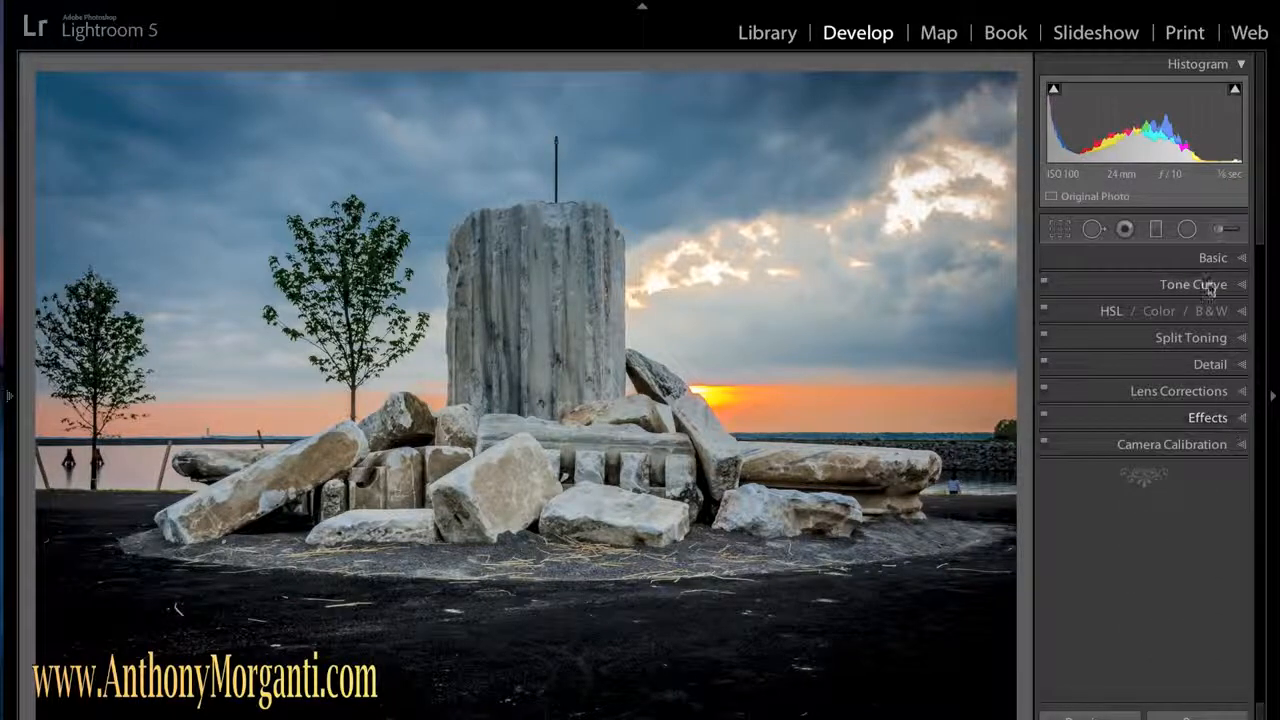